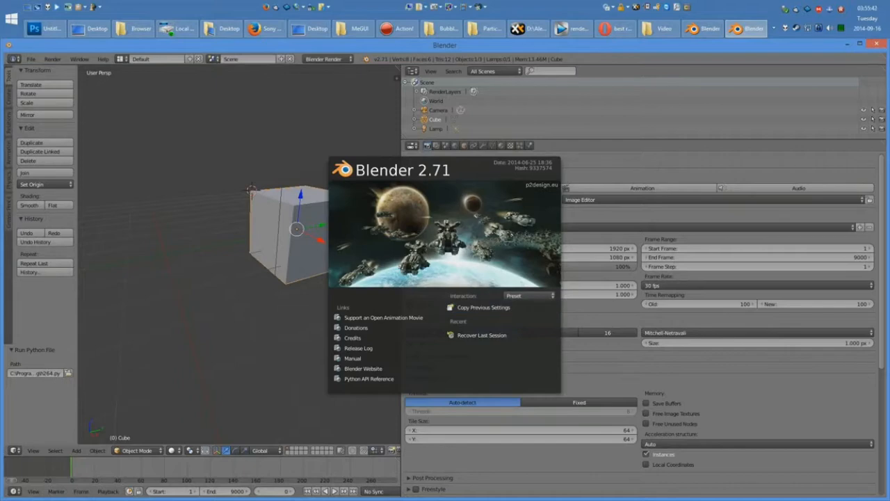
left_click(507, 196)
left_click_drag(883, 247, 886, 294)
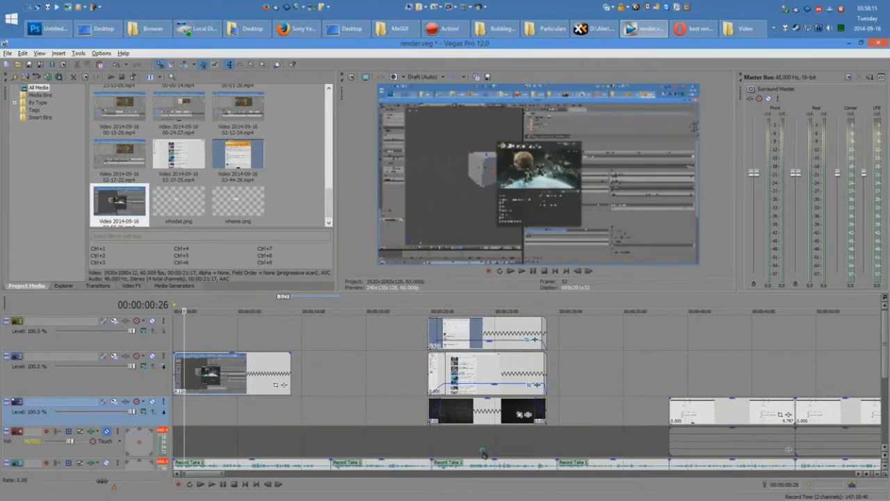
left_click(482, 451)
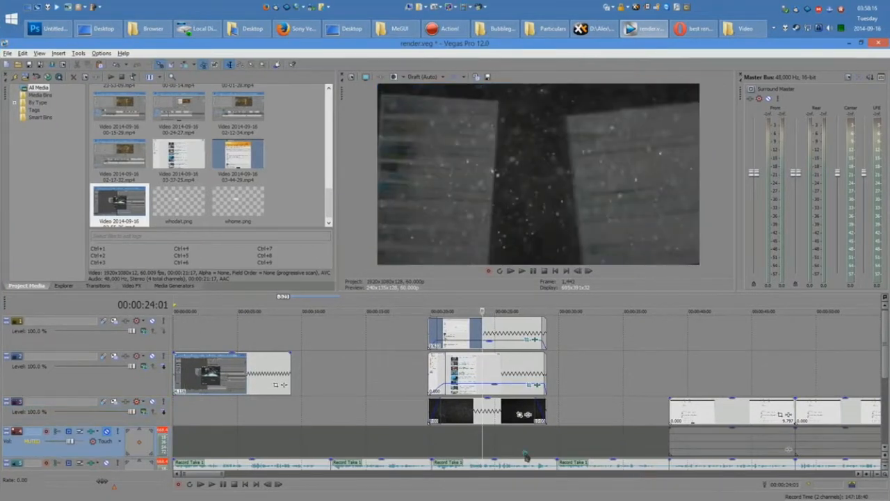
left_click(525, 454)
left_click(451, 451)
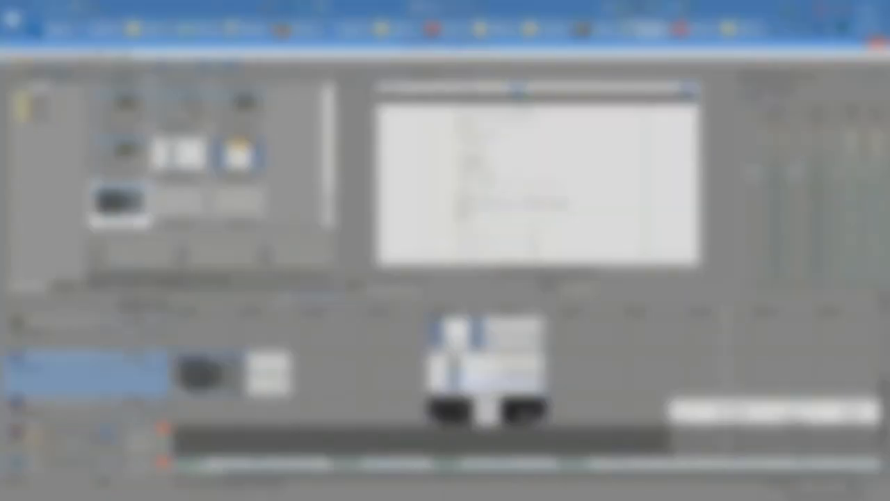
left_click(389, 445)
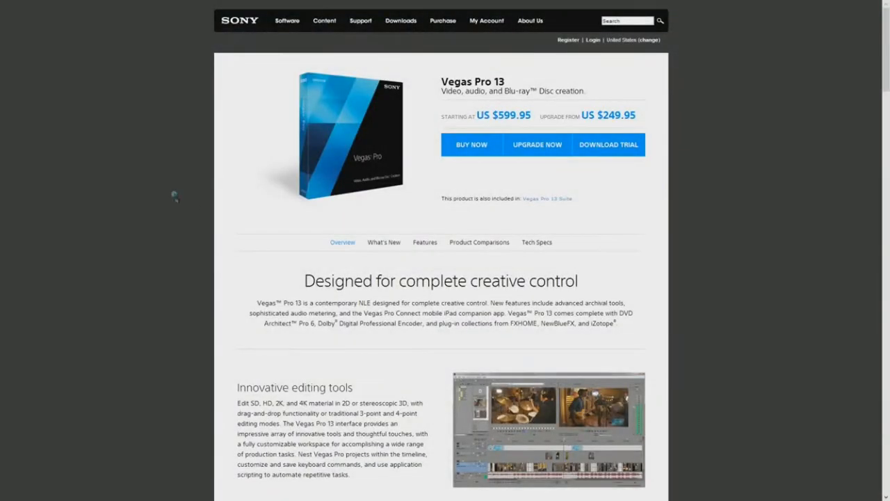
Look through the Vegas Pro 13 product page and the Blender home page
scroll(176, 199, "down", 3)
scroll(176, 200, "down", 5)
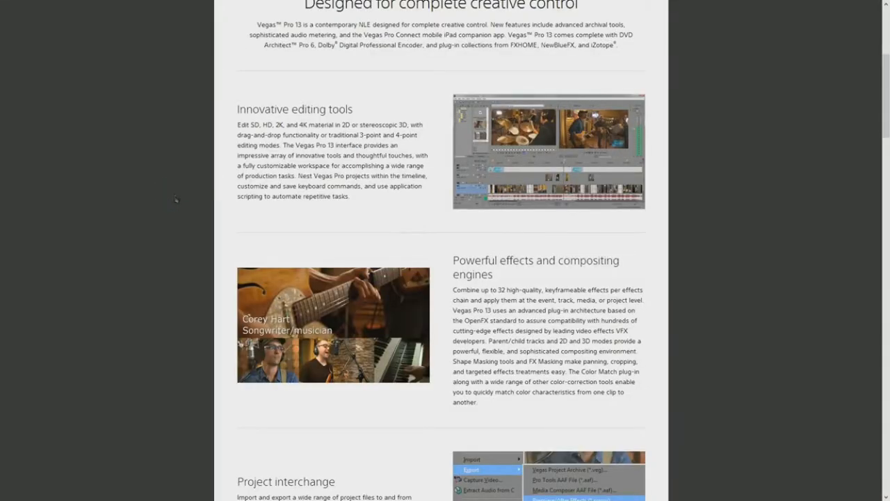
scroll(176, 200, "down", 7)
scroll(176, 200, "down", 10)
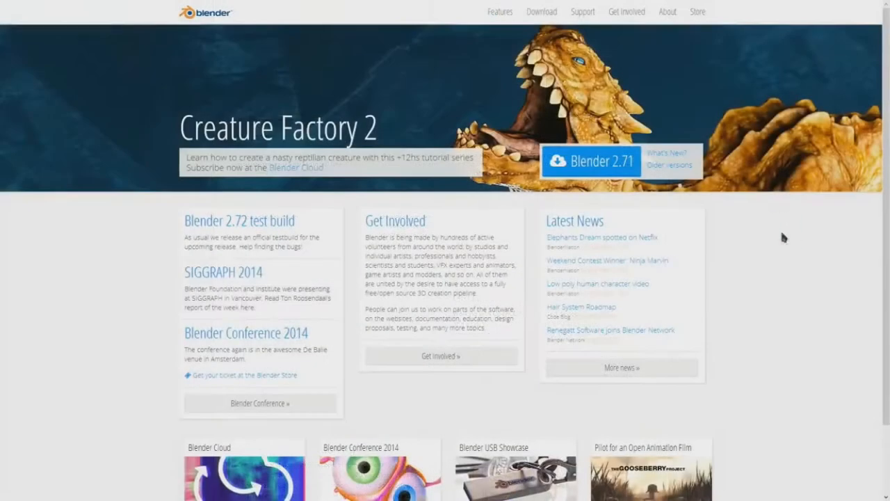
scroll(780, 229, "down", 2)
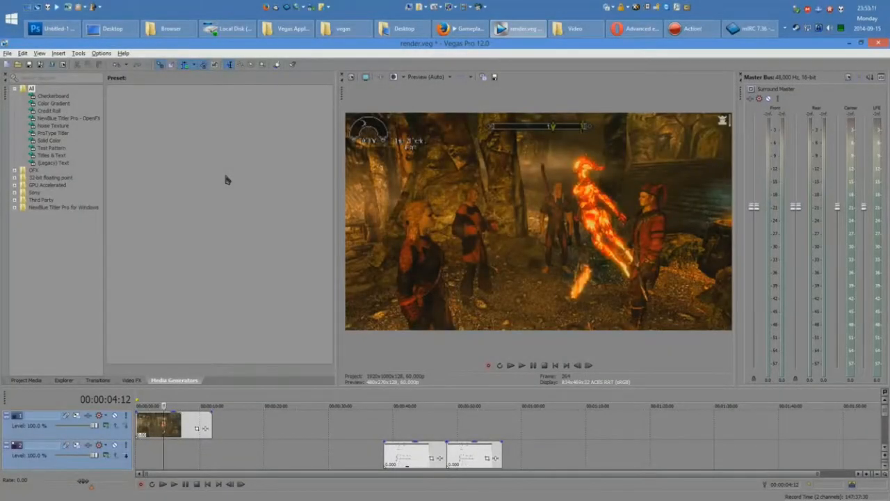
Set the project's pixel format to 32-bit floating point (video levels) in the project properties and apply it
left_click(7, 53)
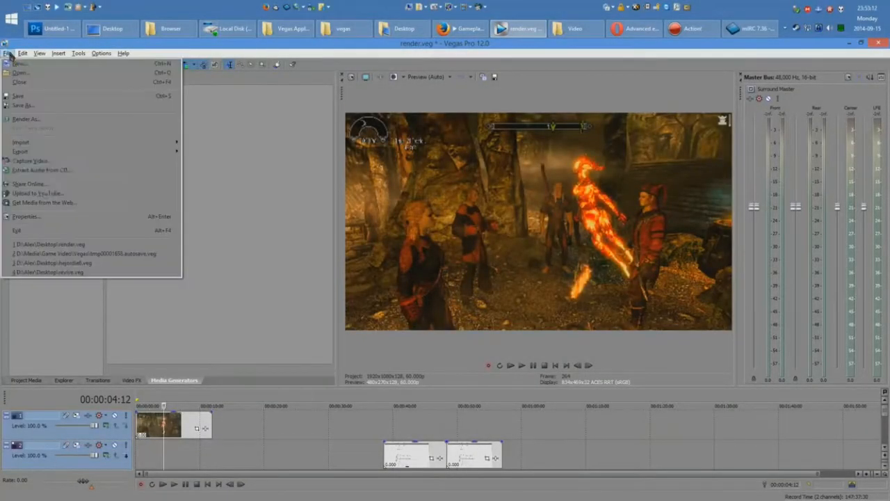
left_click(66, 218)
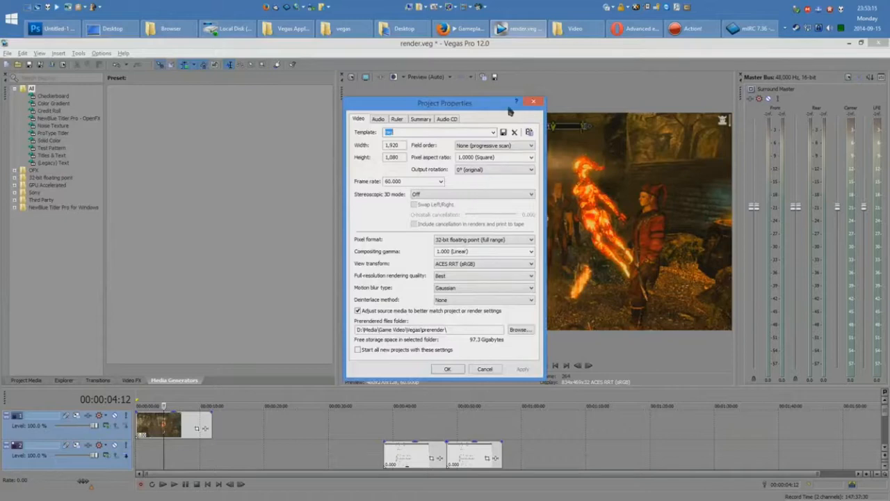
left_click_drag(496, 105, 274, 87)
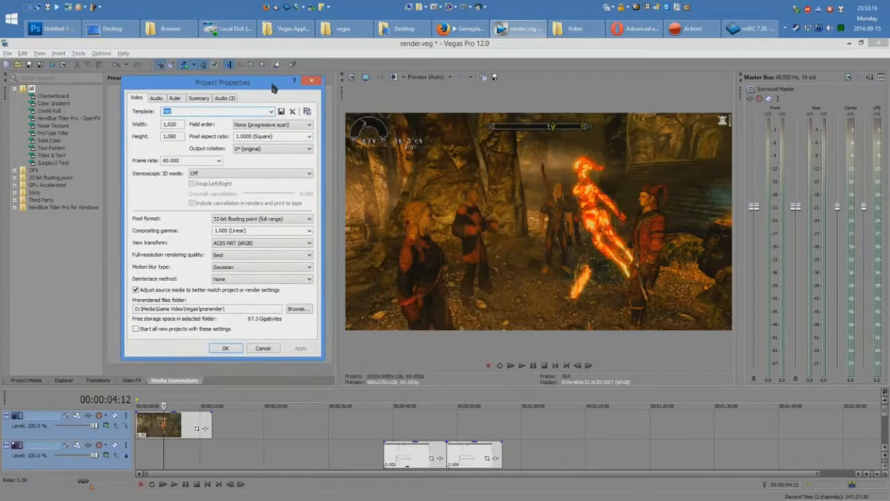
left_click(265, 221)
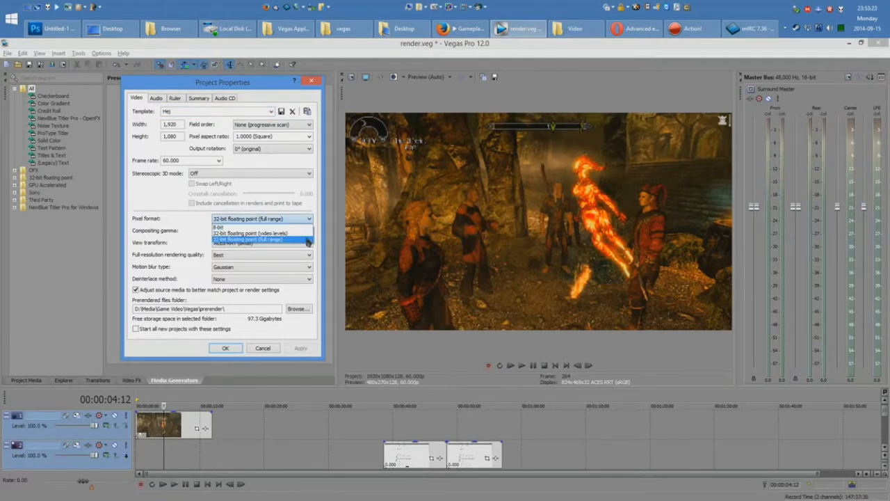
left_click(303, 234)
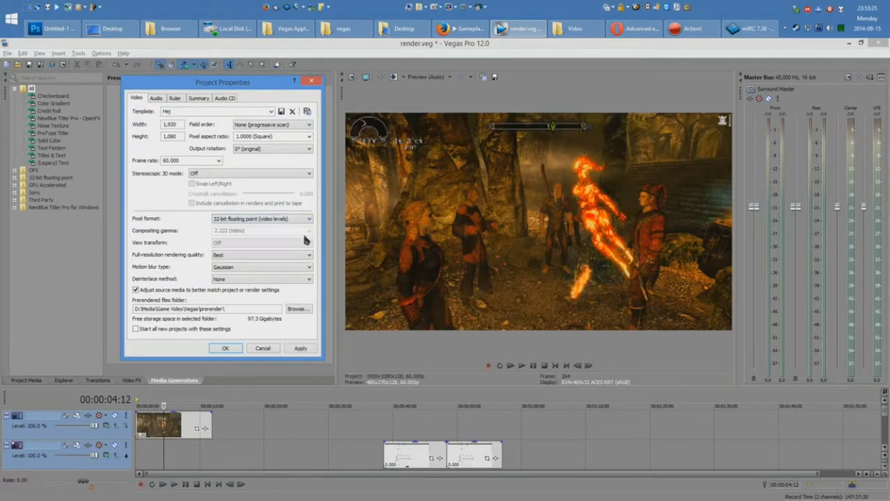
left_click(301, 346)
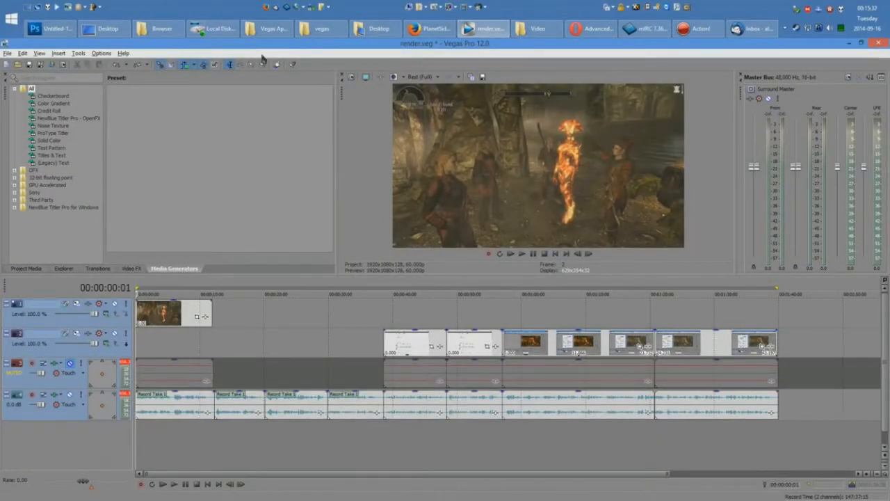
Start a new render of the project and choose the Hej HD template of the MainConcept AVC/AAC format
left_click(8, 53)
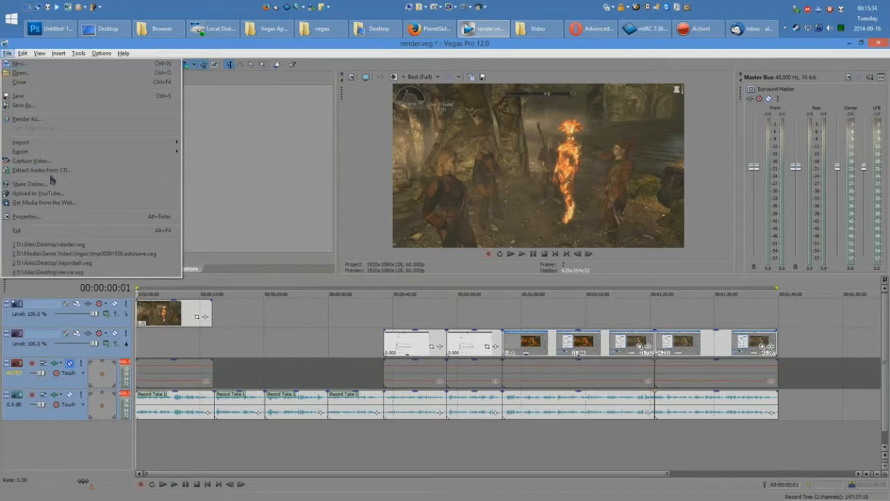
left_click(60, 121)
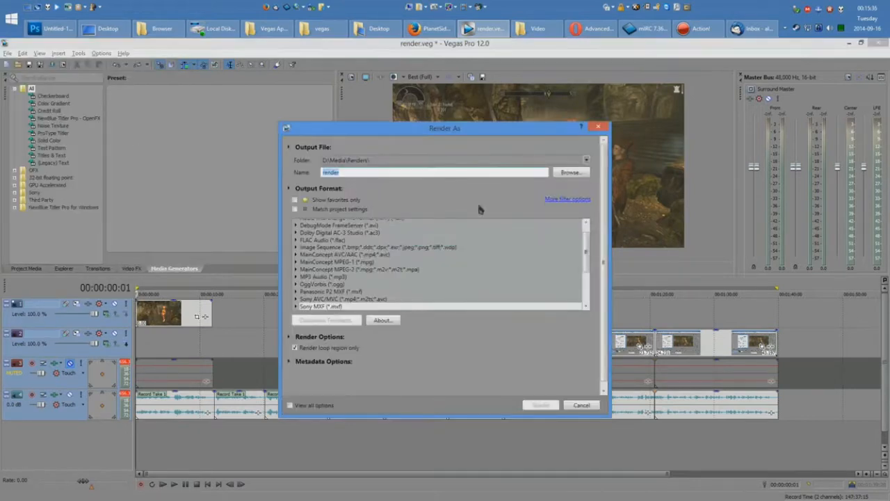
left_click(586, 257)
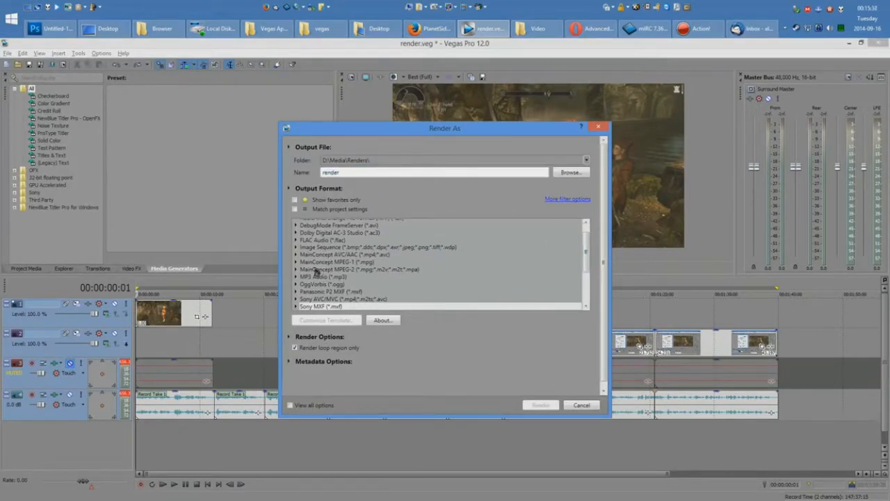
left_click(326, 255)
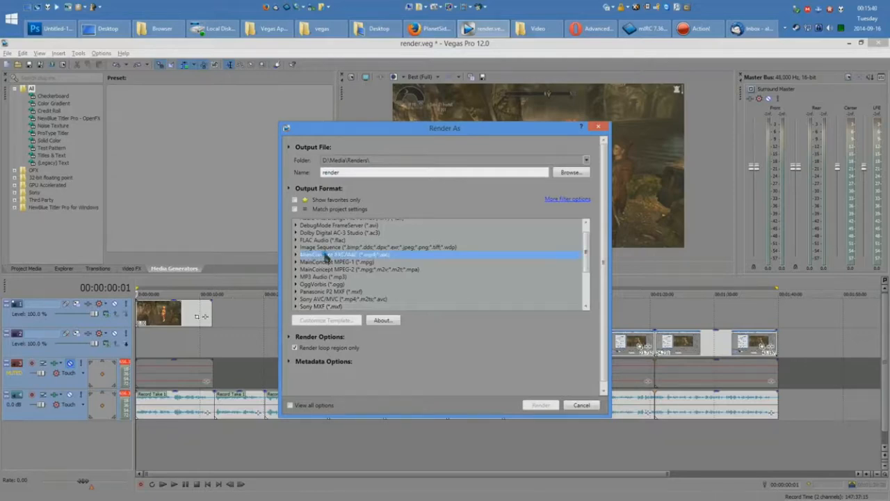
double_click(325, 255)
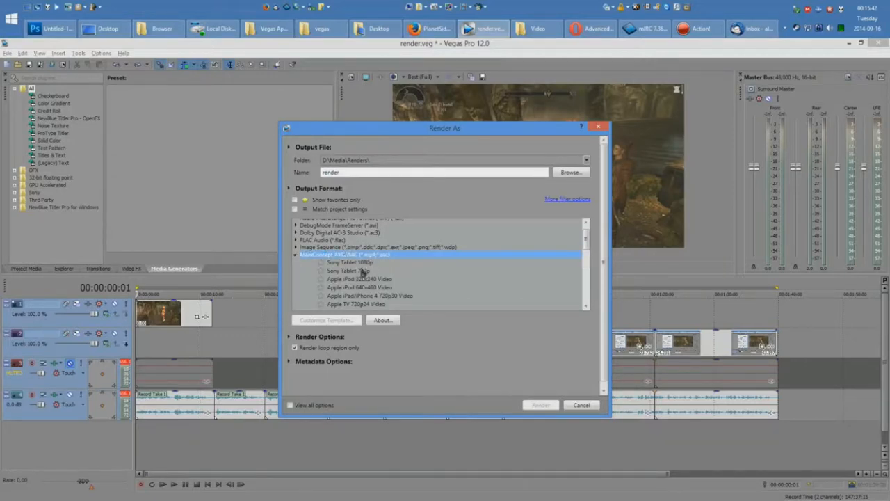
scroll(364, 272, "down", 4)
scroll(403, 270, "down", 3)
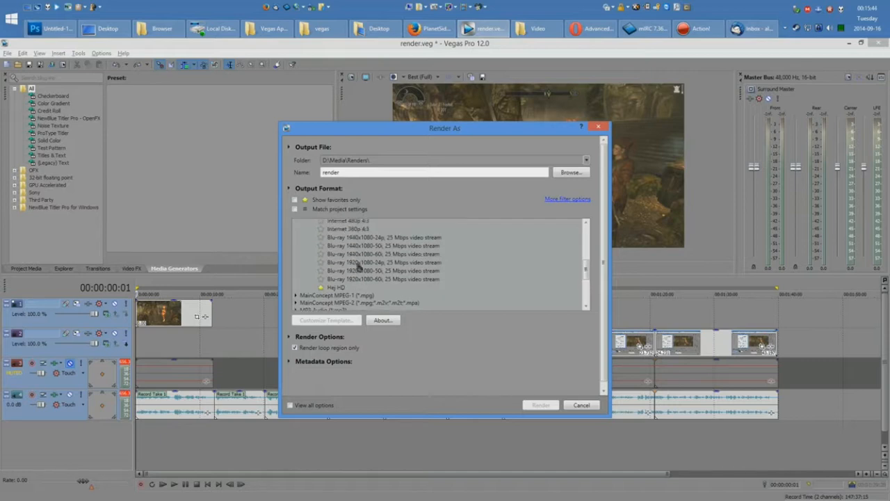
left_click(341, 265)
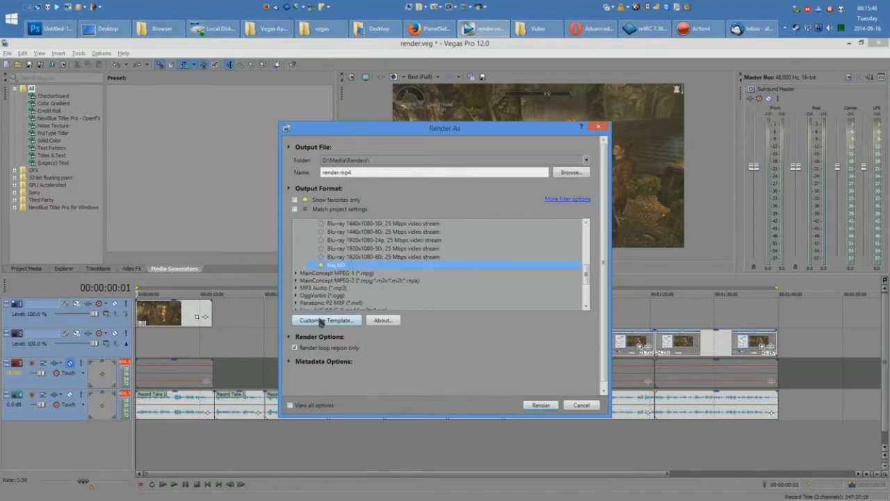
Open the Hej HD template's custom settings and examine its profile, frame rate and constant bit rate options
left_click(321, 320)
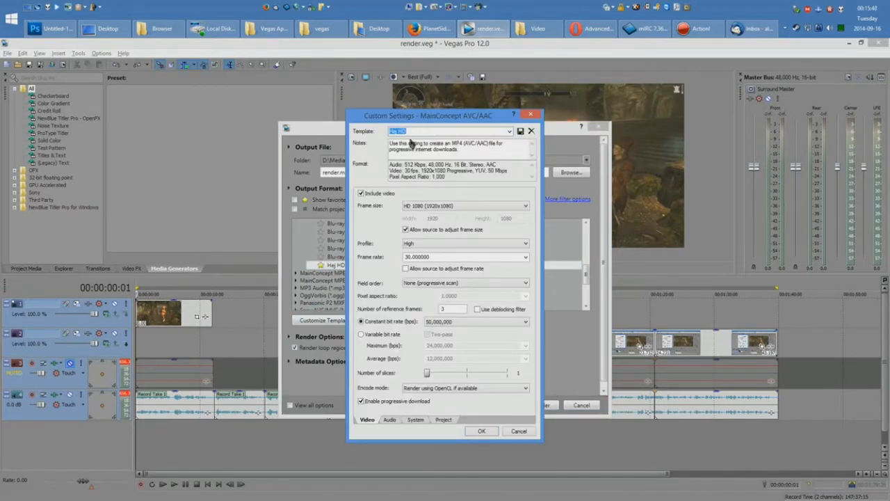
left_click(413, 245)
left_click(417, 256)
left_click(462, 321)
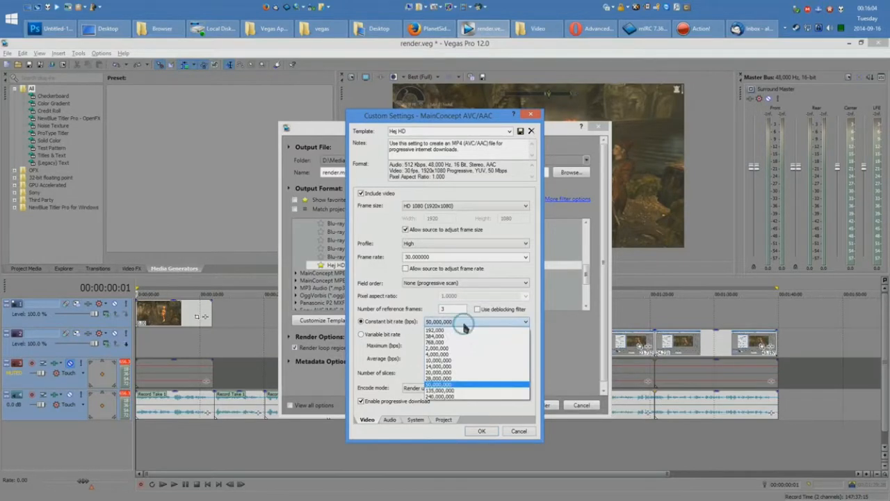
left_click(463, 326)
Review the template's audio sample rate and bit rate, and run the GPU check
left_click(389, 419)
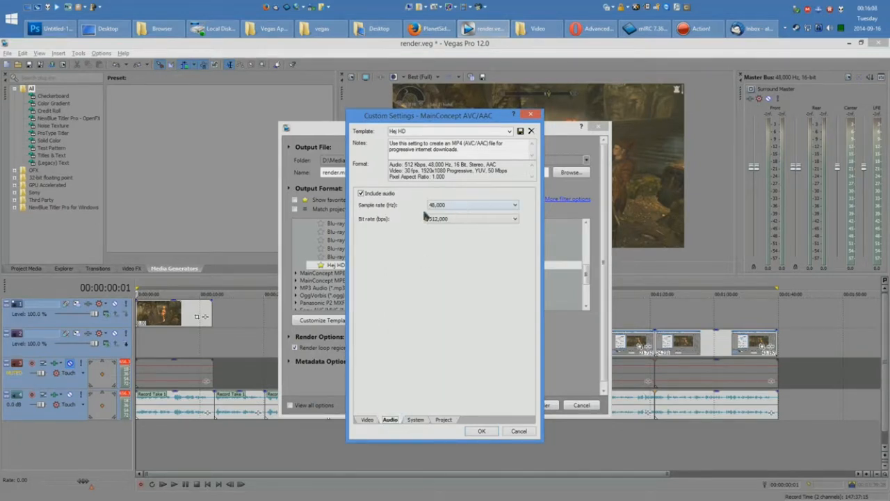
left_click(415, 419)
left_click(378, 223)
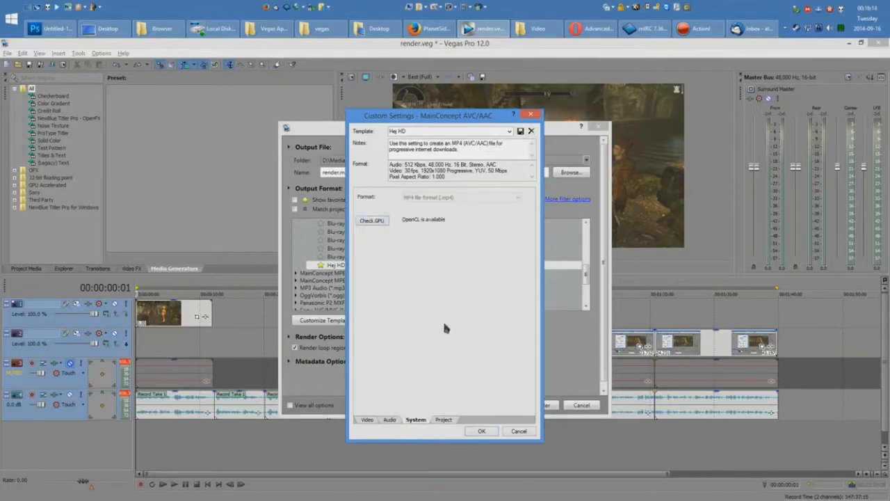
Examine the encode mode choices in the template's video settings
left_click(367, 420)
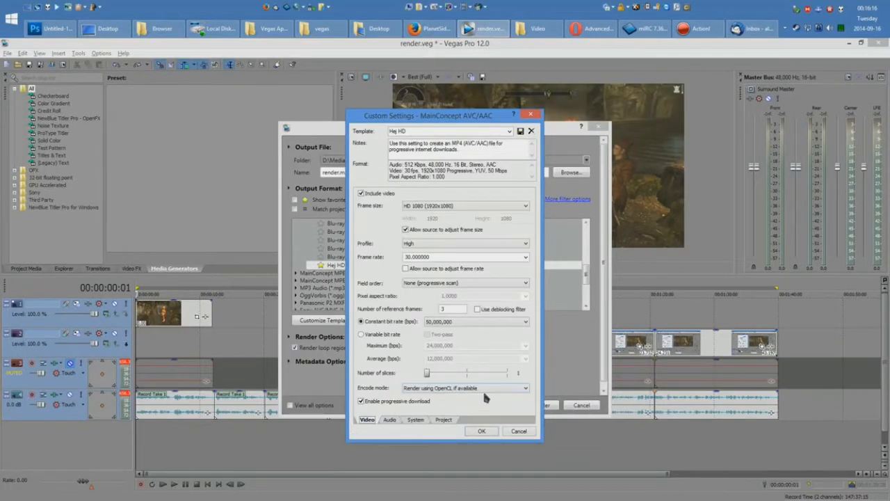
left_click(482, 388)
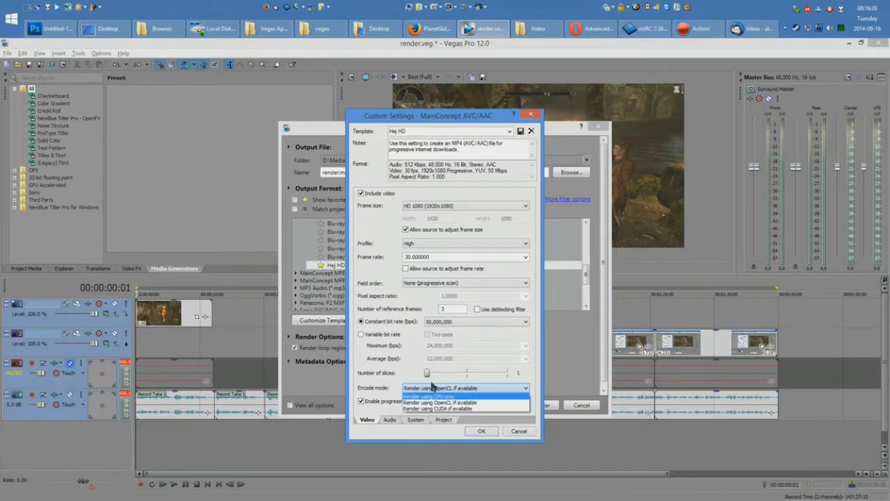
left_click(378, 390)
Examine the template's video rendering quality, stereoscopic 3D mode and color space options
left_click(443, 420)
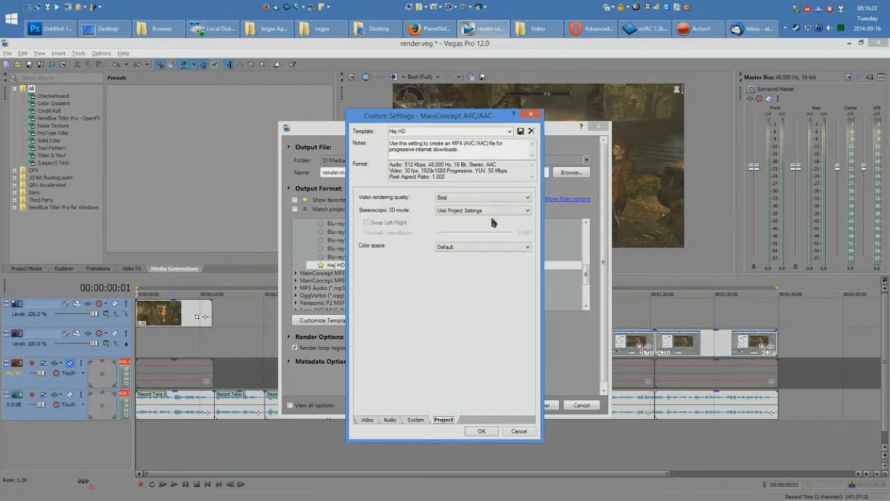
left_click(483, 197)
left_click(483, 197)
left_click(464, 210)
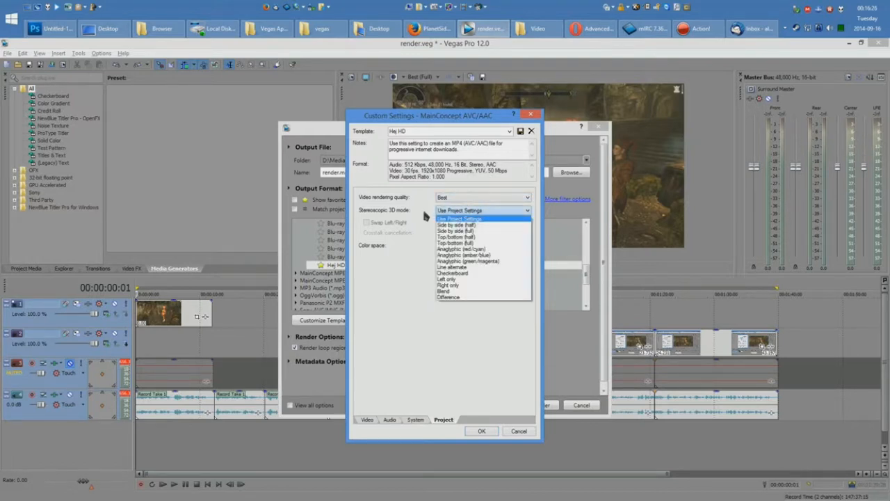
left_click(381, 216)
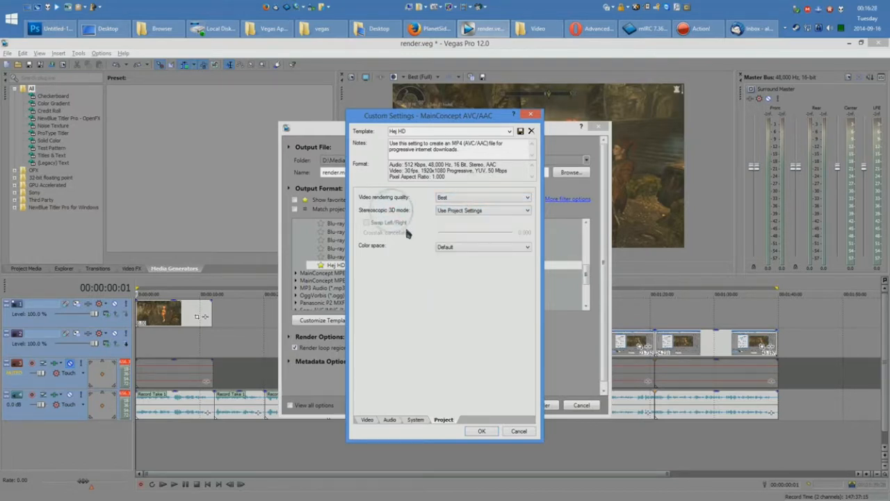
left_click(458, 247)
left_click(397, 263)
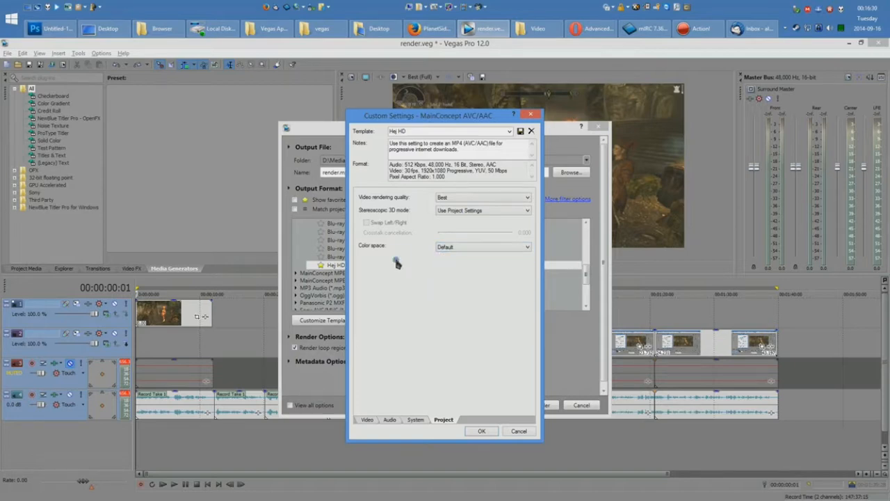
left_click(366, 420)
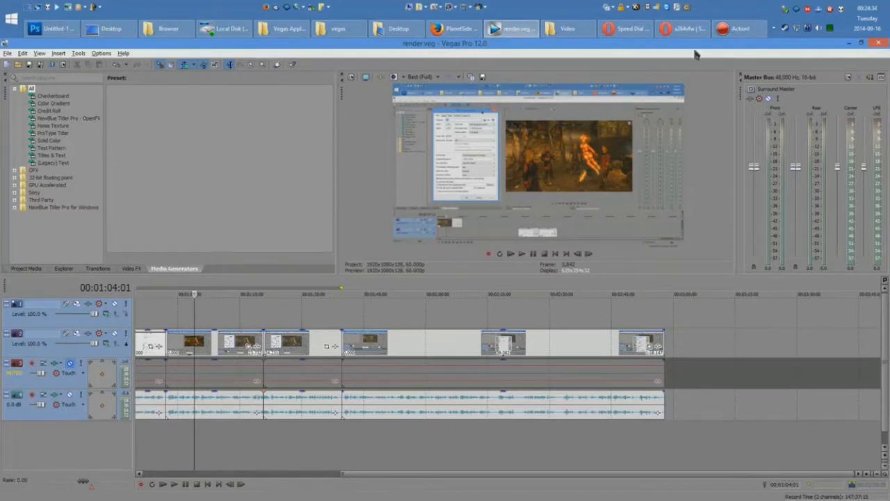
Switch to Opera and open the x264vfw64 folder among the x264vfw project's files on SourceForge
left_click(678, 28)
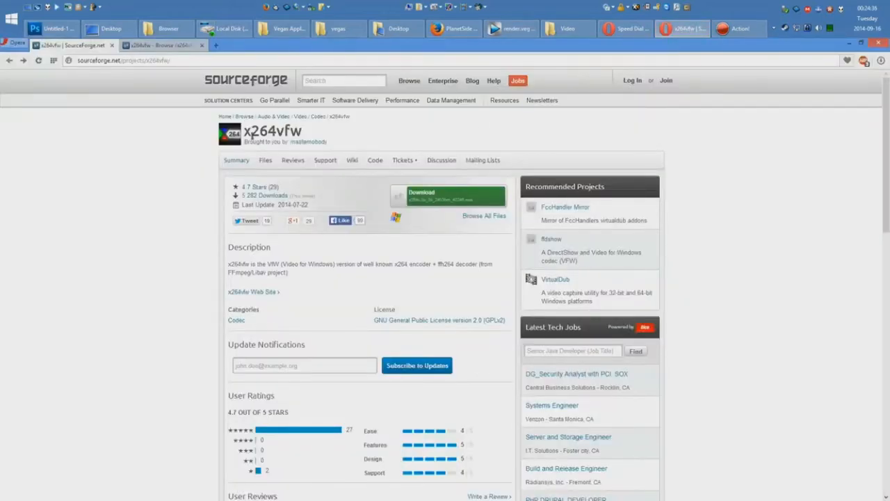
left_click(265, 160)
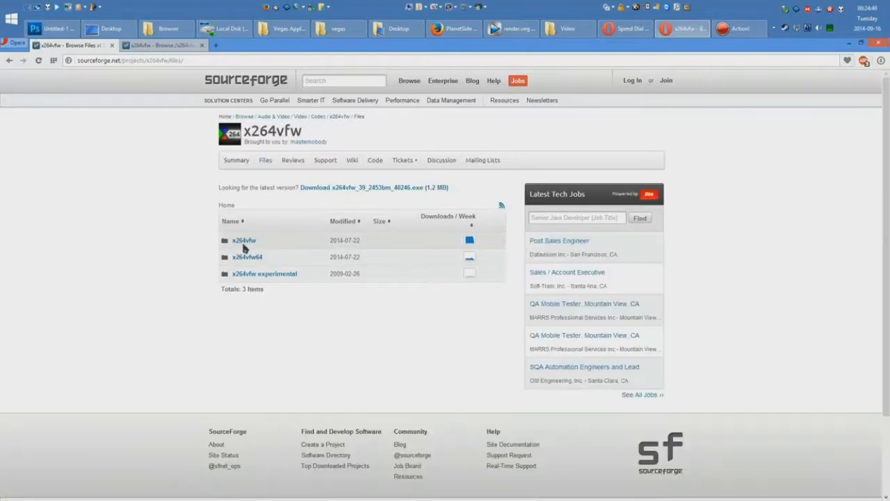
double_click(265, 243)
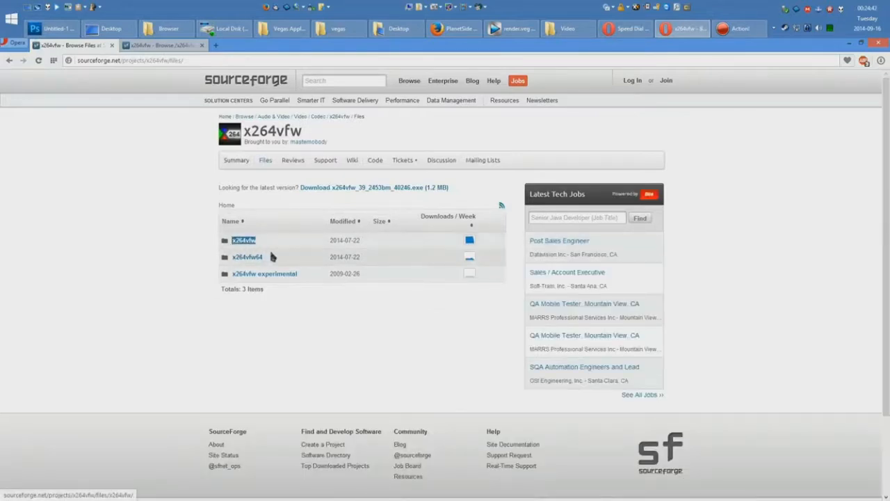
left_click(248, 257)
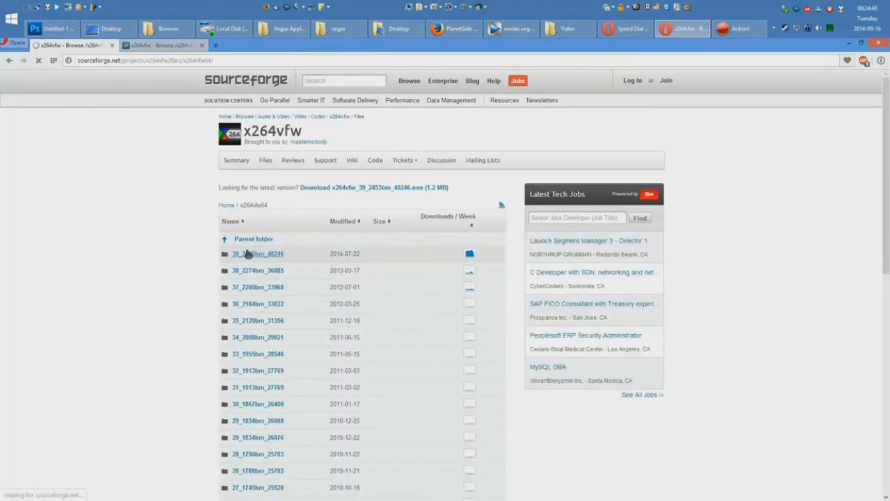
Open the 39_2453bm_40246 release folder, and switch to Vegas Pro to bring up the Render As dialog
left_click(290, 251)
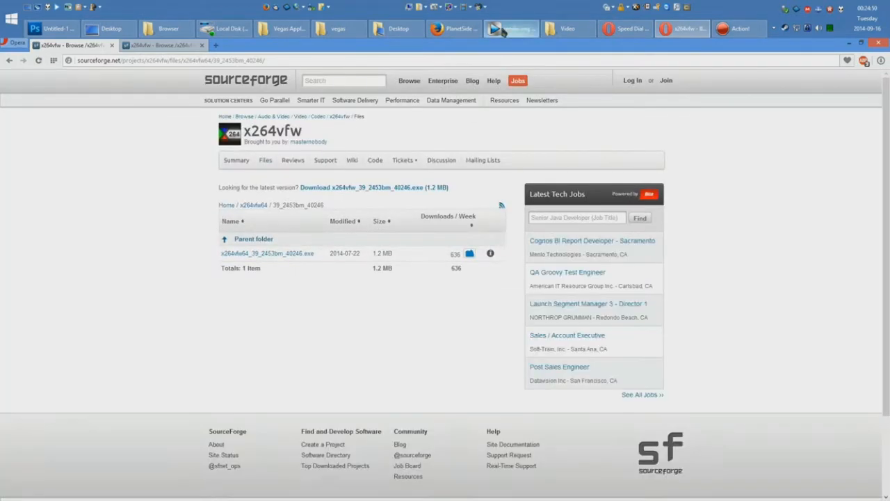
left_click(513, 29)
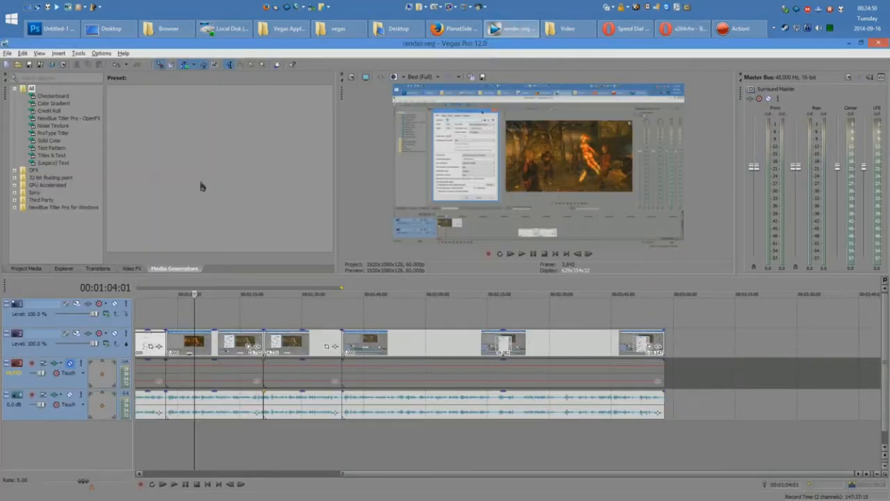
left_click(7, 53)
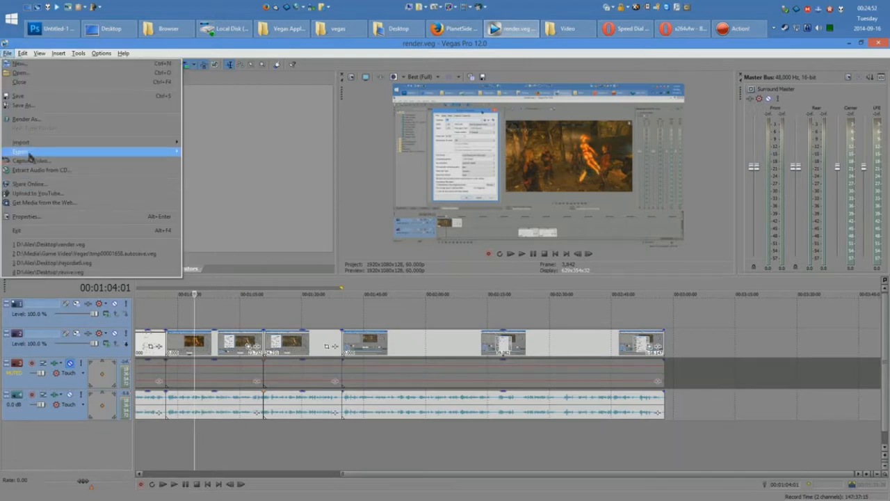
left_click(36, 122)
Select the x264vfw Best template under Video for Windows (*.avi) and open its custom settings
scroll(506, 272, "down", 5)
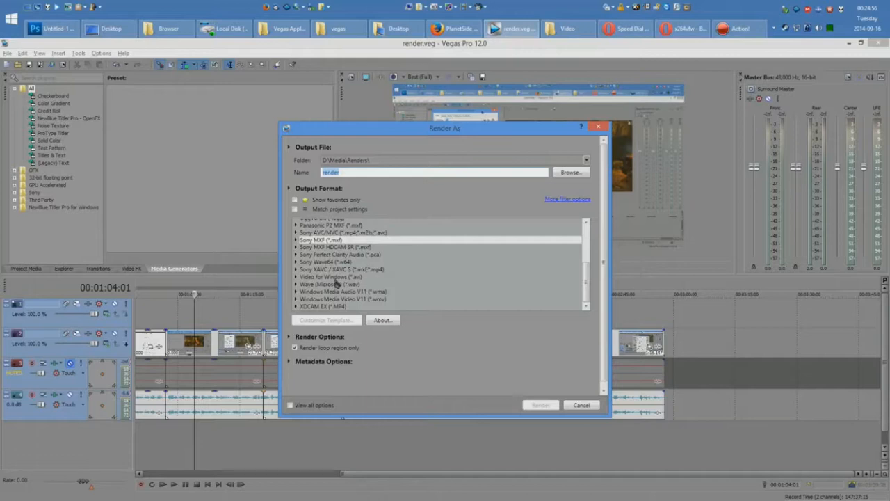
left_click(338, 277)
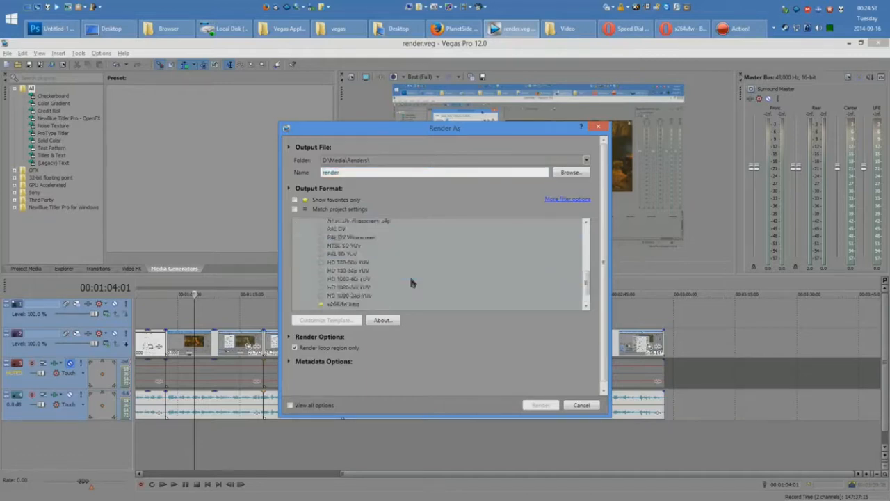
scroll(358, 275, "down", 2)
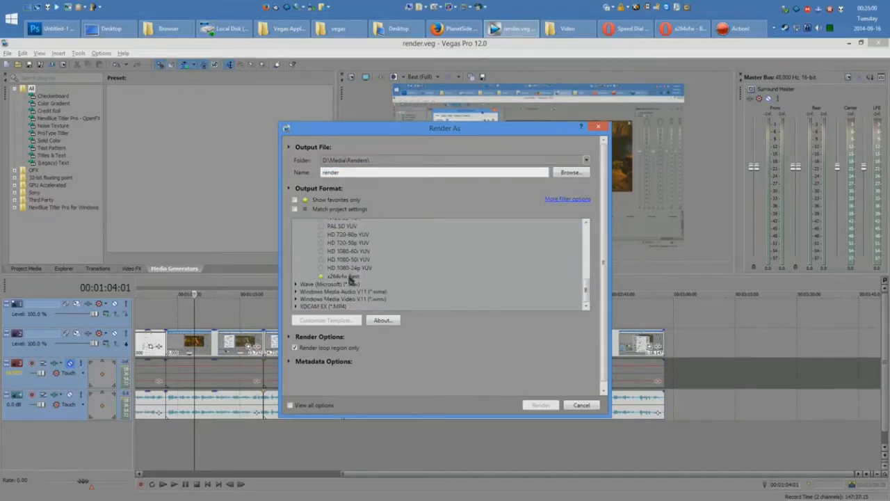
left_click(343, 276)
left_click(343, 320)
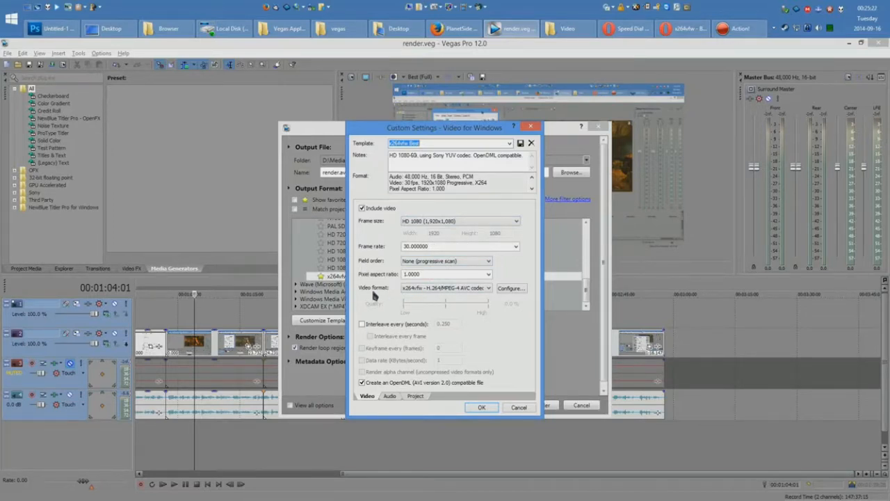
Choose x264vfw - H.264/MPEG-4 AVC codec as the video format and examine the extra command line in its configuration
left_click(449, 288)
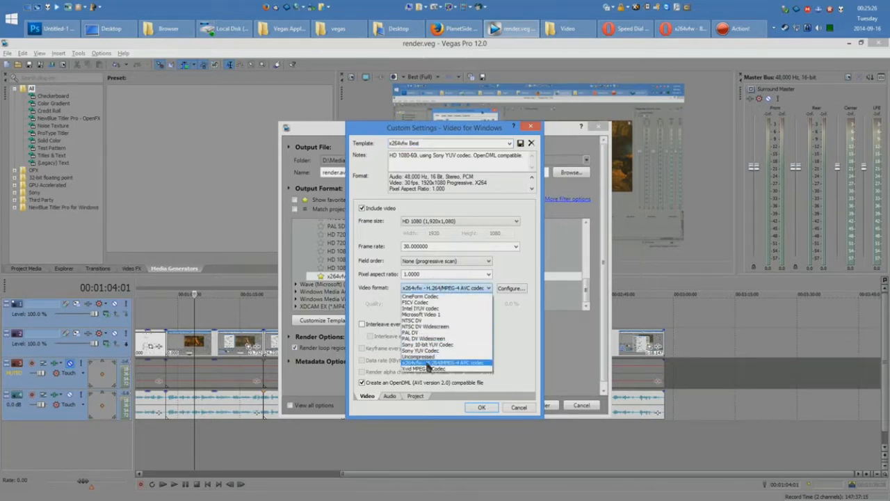
left_click(427, 363)
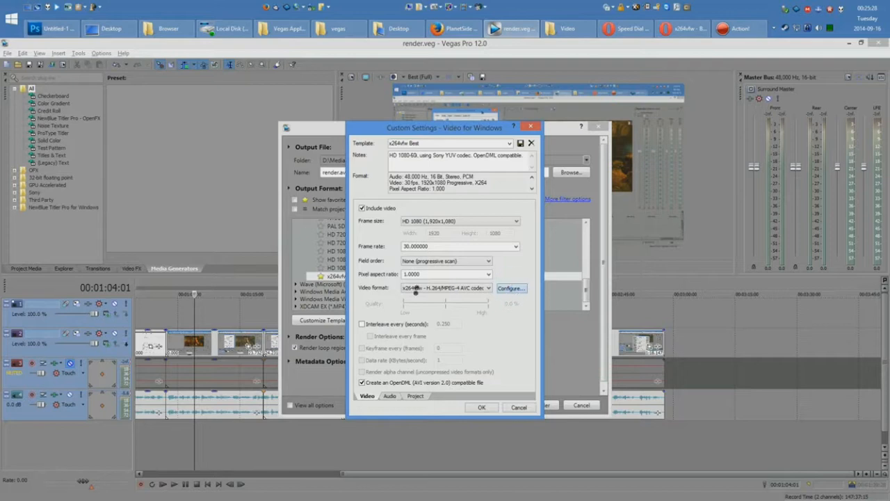
left_click_drag(354, 373, 296, 364)
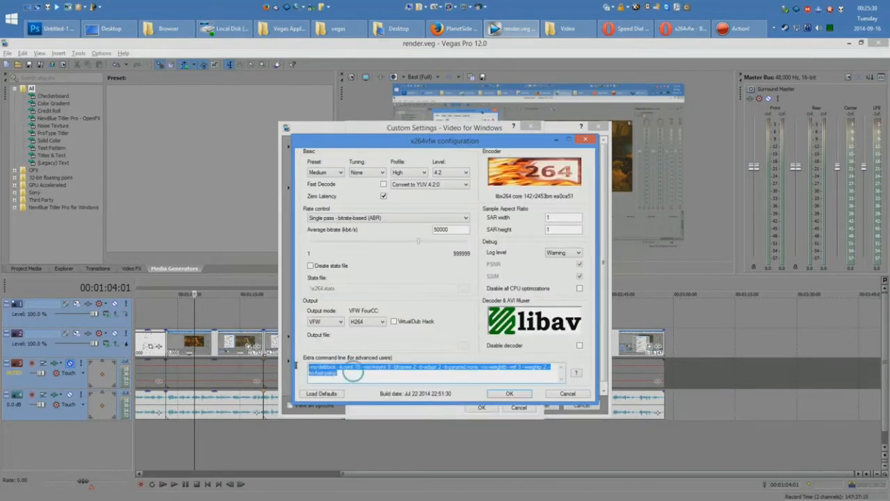
left_click(359, 376)
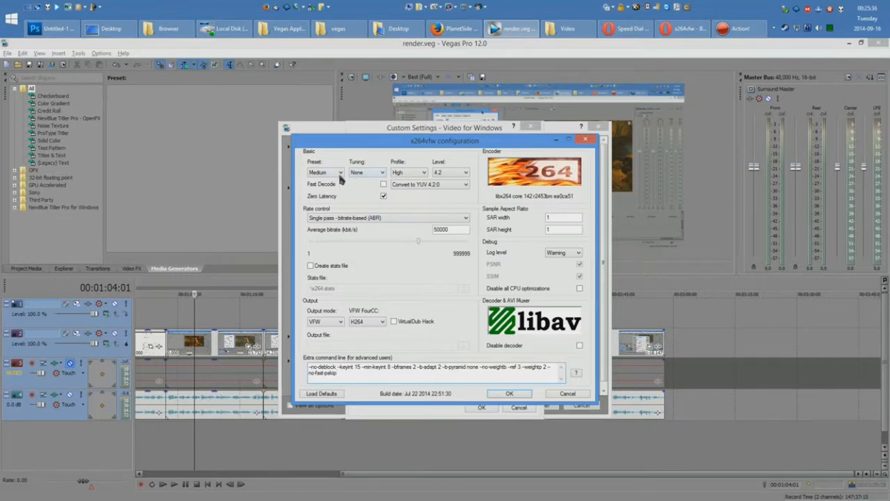
Review the profile, level and average bitrate settings in the x264vfw configuration
left_click(407, 174)
left_click(407, 174)
left_click(452, 173)
left_click(452, 173)
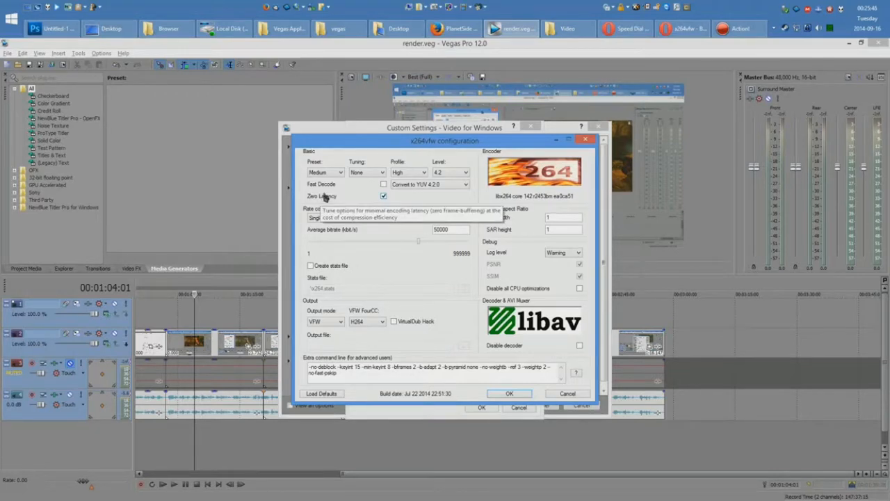
left_click(440, 231)
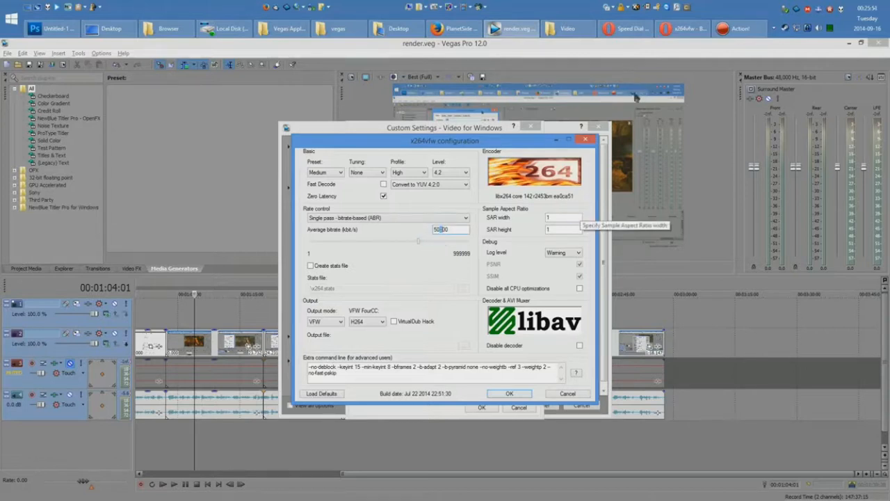
left_click_drag(440, 230, 463, 232)
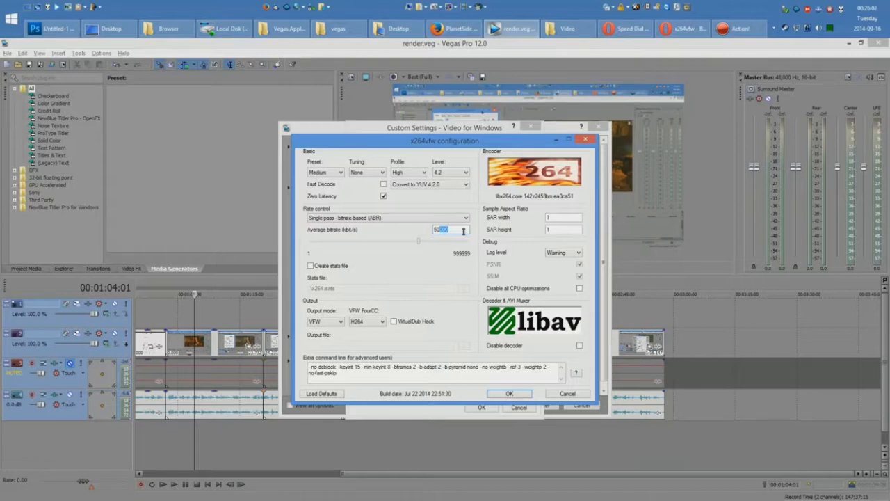
left_click(463, 231)
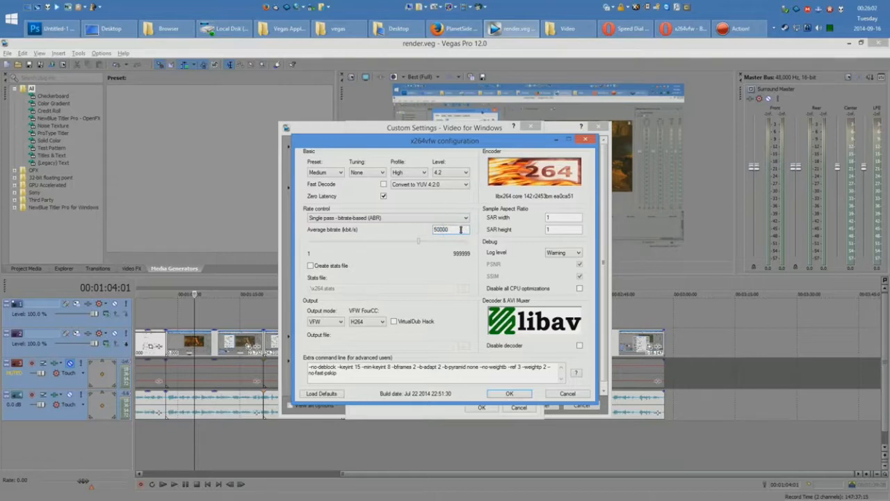
Accept the codec configuration and the custom template settings, and start the render
left_click(508, 393)
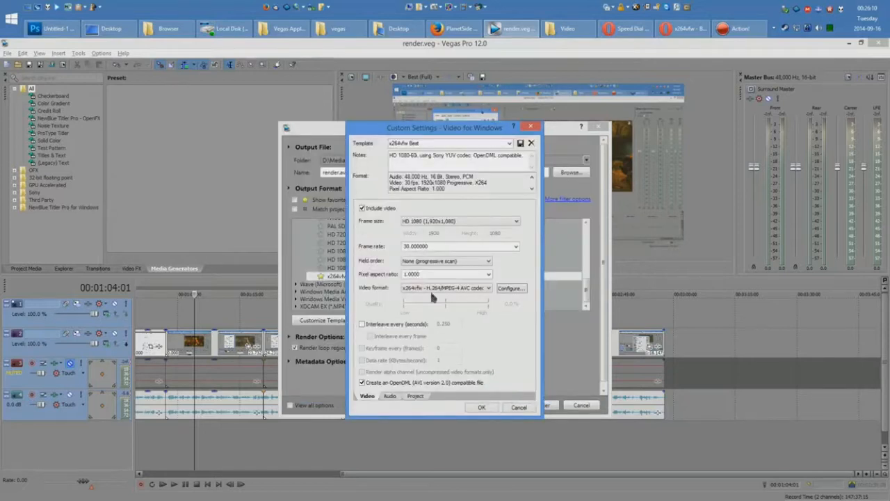
left_click(480, 407)
left_click(546, 404)
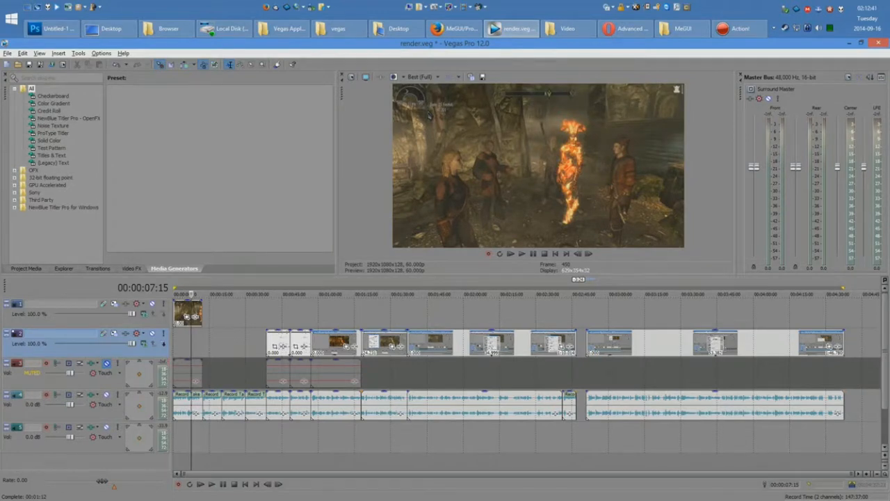
Switch to Opera and open the usage instructions on the Debugmode FrameServer site
left_click(624, 29)
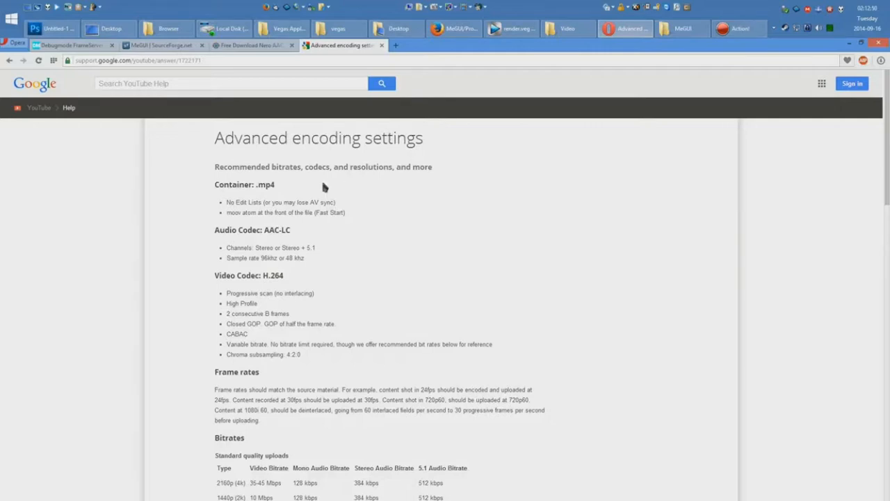
left_click(86, 47)
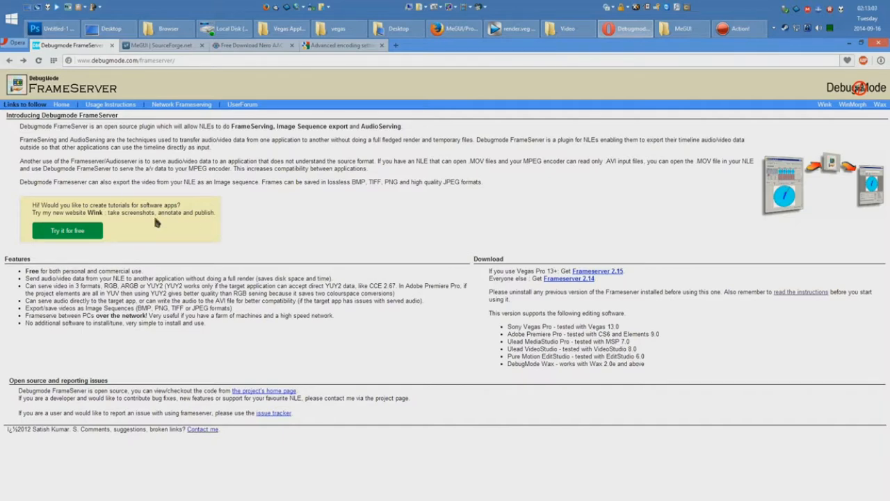
left_click(109, 105)
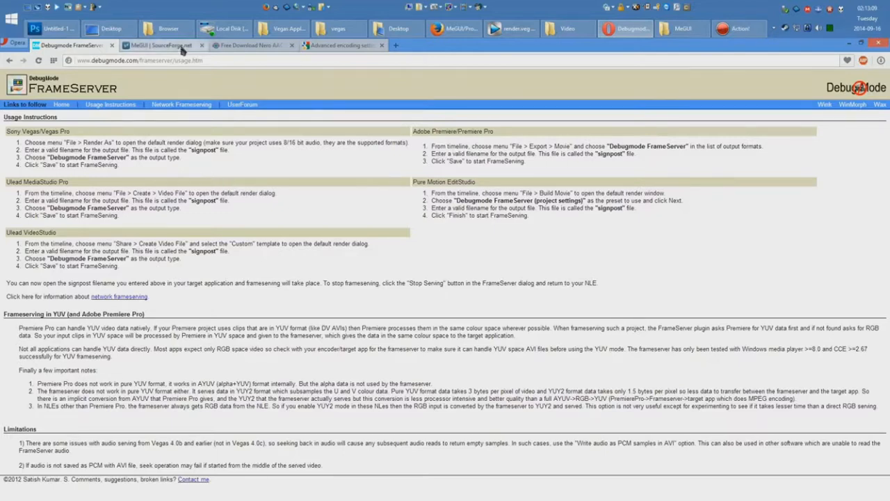
left_click(301, 190)
View the MeGUI project page on SourceForge and look at the extracted MeGUI program folder
left_click(161, 45)
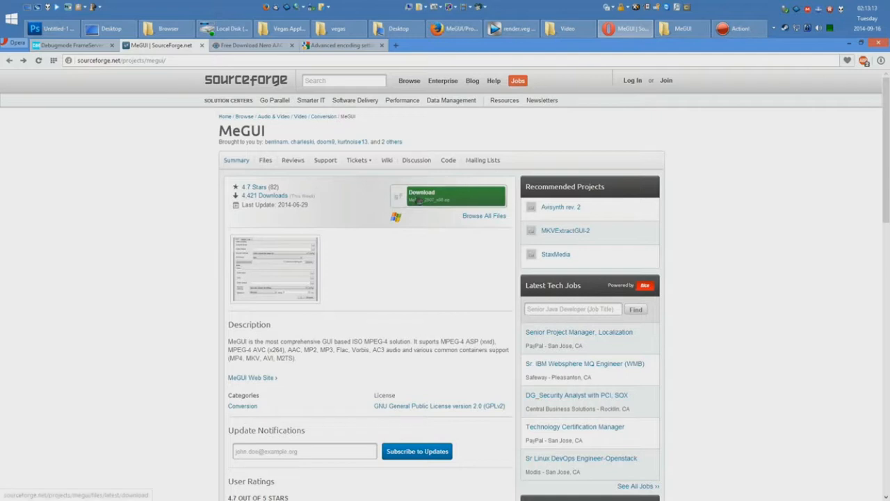
left_click(669, 34)
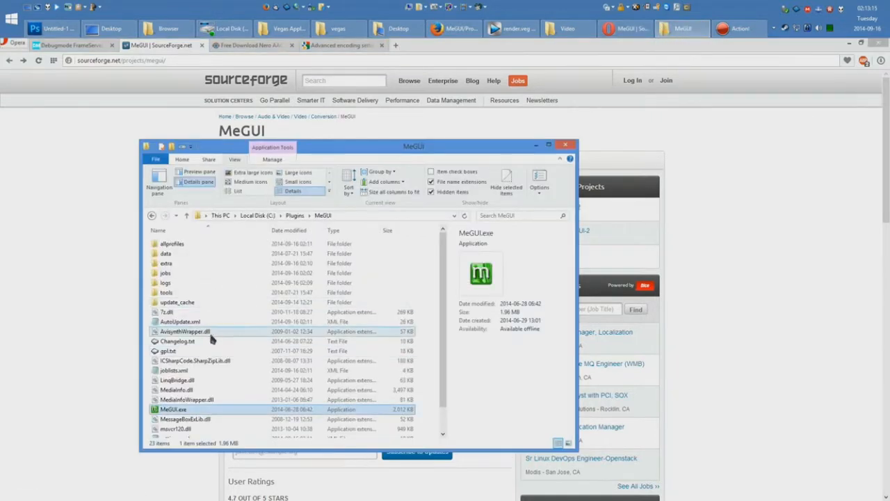
left_click(76, 304)
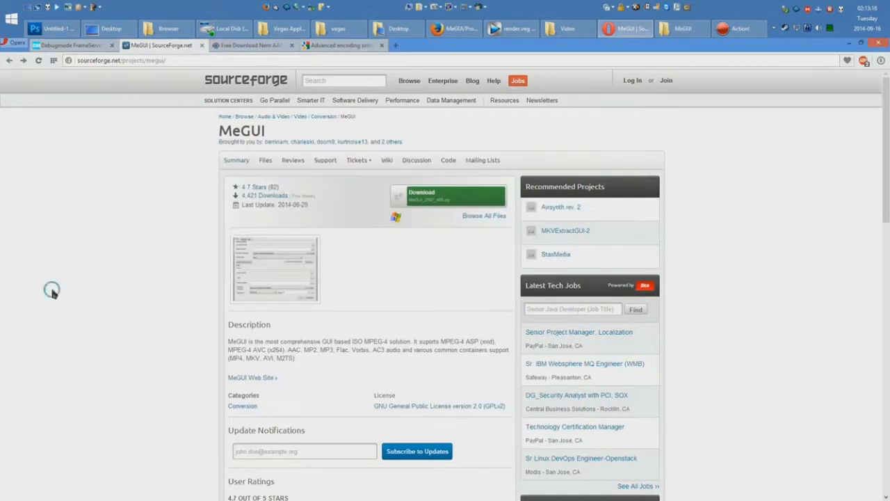
View the Nero AAC Codec page and check the audio codec in YouTube's advanced encoding settings
left_click(253, 46)
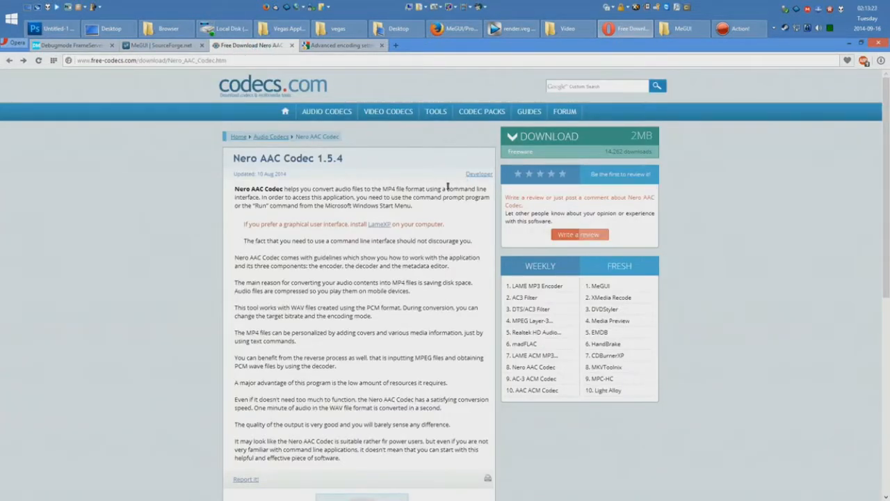
left_click(339, 45)
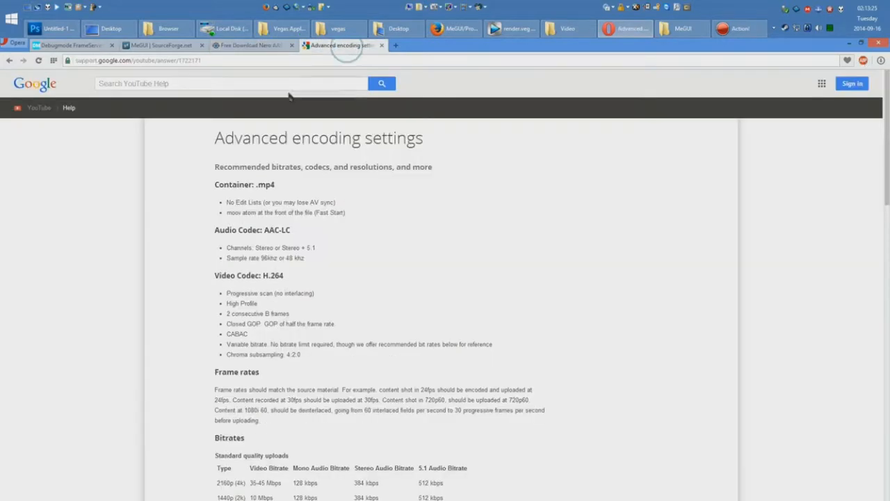
double_click(224, 229)
double_click(270, 229)
Return to the Nero AAC Codec page and open the downloaded NeroAACCodec-1.5.1.zip archive
left_click(238, 49)
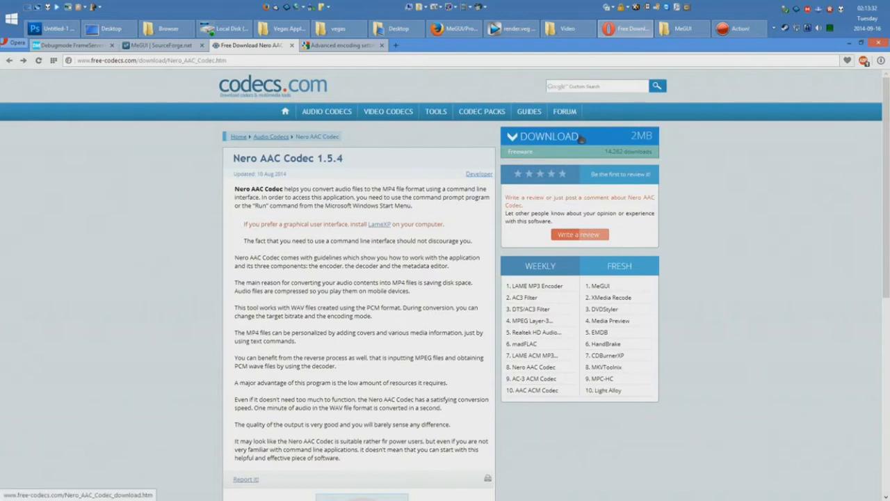
left_click(878, 61)
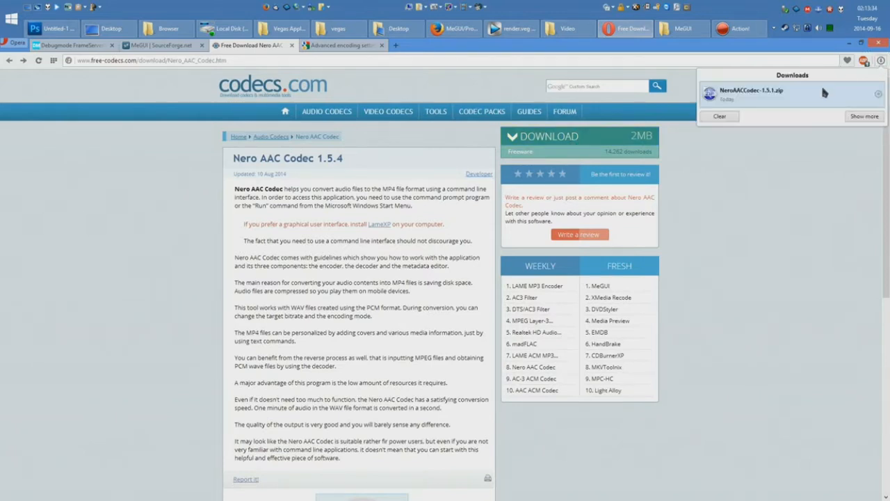
left_click(798, 95)
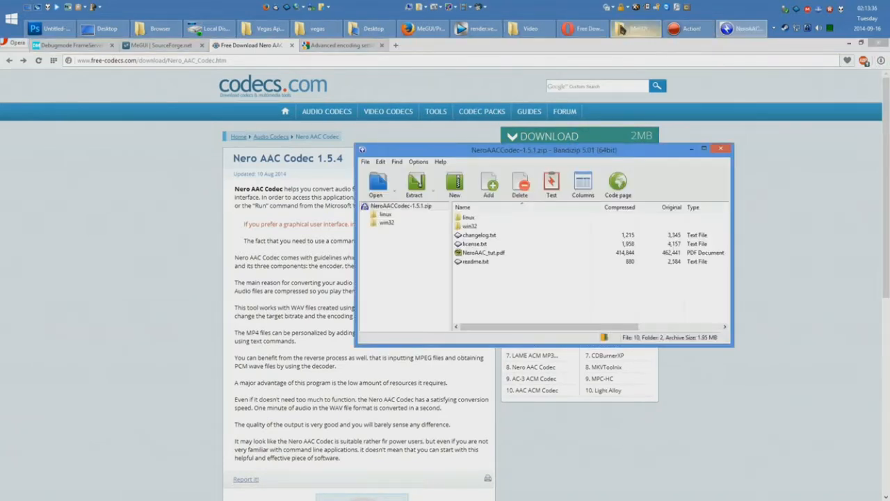
Switch to the MeGUI folder in File Explorer and open the eac3to folder inside tools
left_click(638, 29)
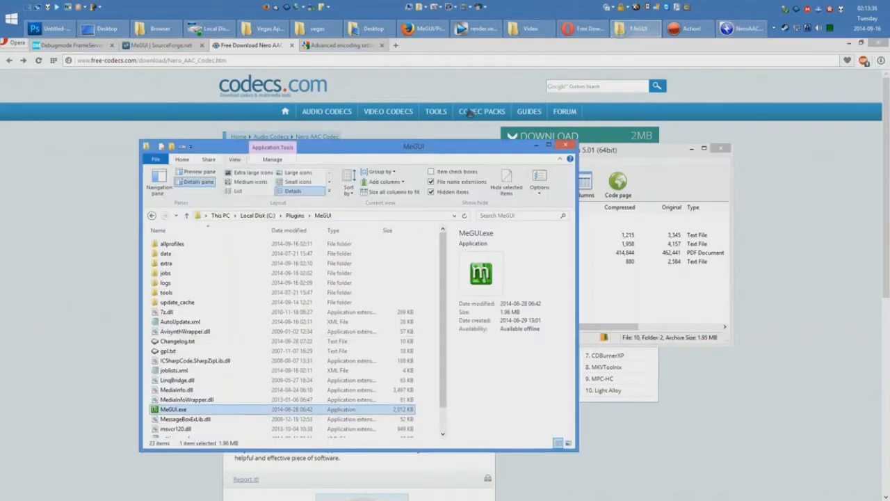
double_click(166, 293)
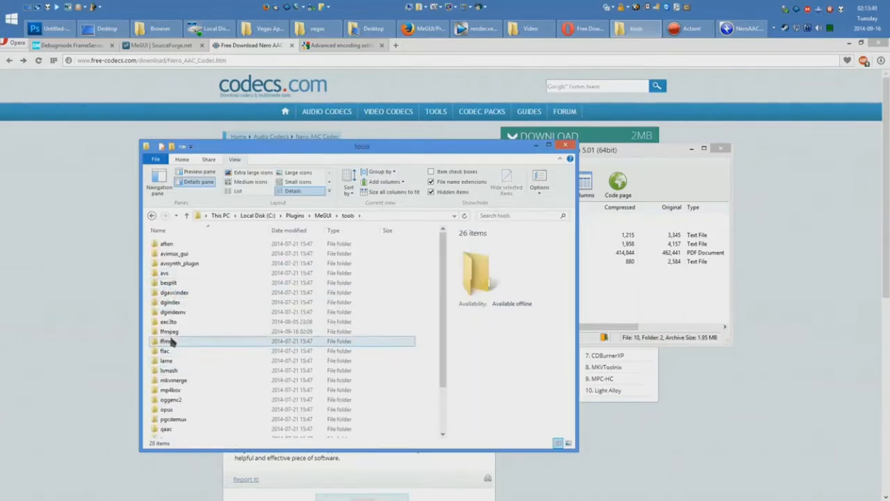
double_click(168, 321)
Extract neroAacDec.exe, neroAacEnc.exe and neroAacTag.exe from the archive's win32 folder into eac3to, replacing the existing files
left_click(607, 291)
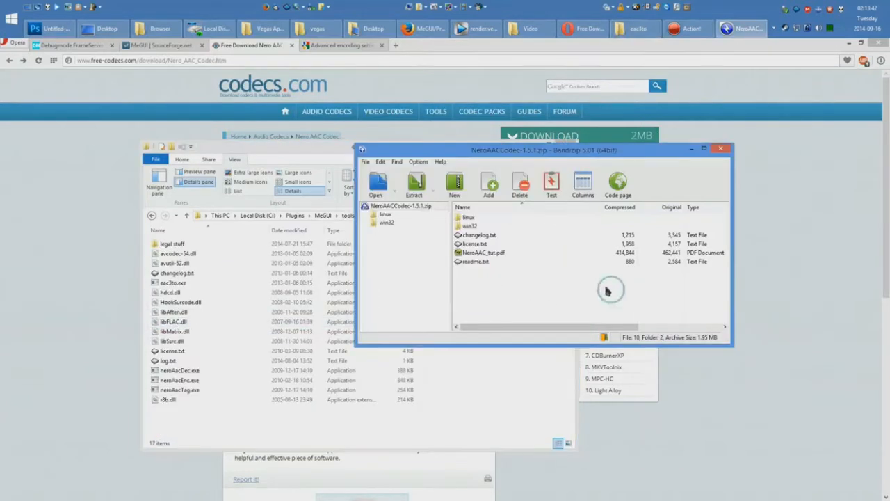
double_click(498, 227)
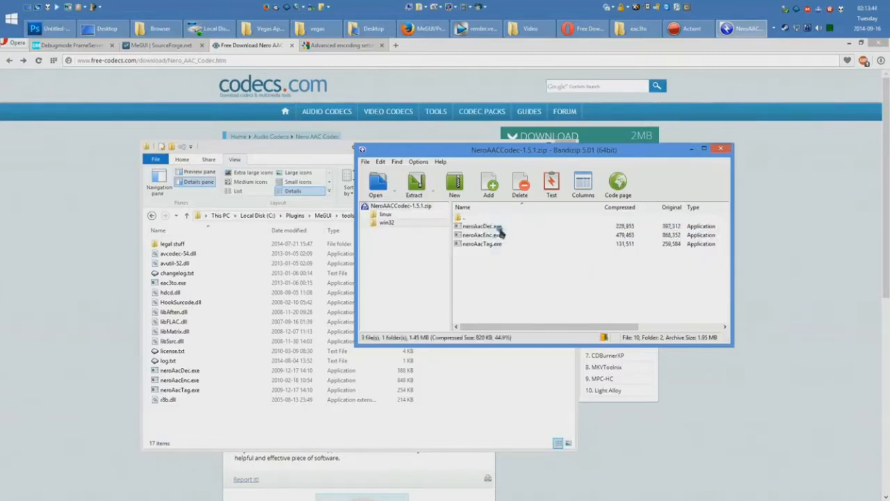
left_click_drag(517, 273, 473, 222)
left_click_drag(478, 226, 238, 414)
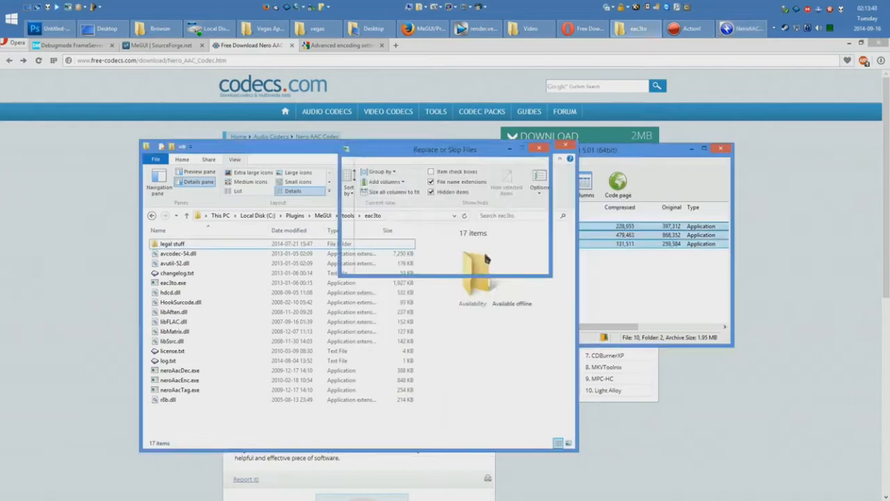
left_click(394, 199)
Close the Nero AAC archive and go back to the main MeGUI folder
left_click(716, 154)
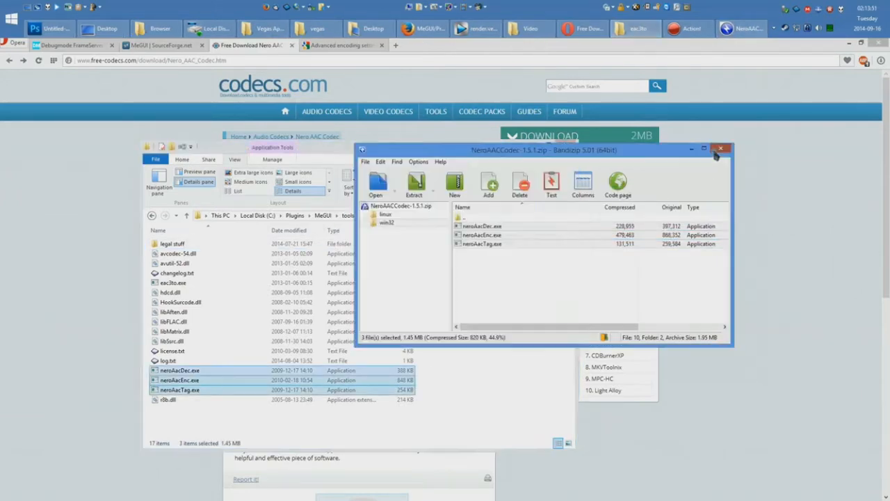
left_click(718, 151)
left_click(322, 216)
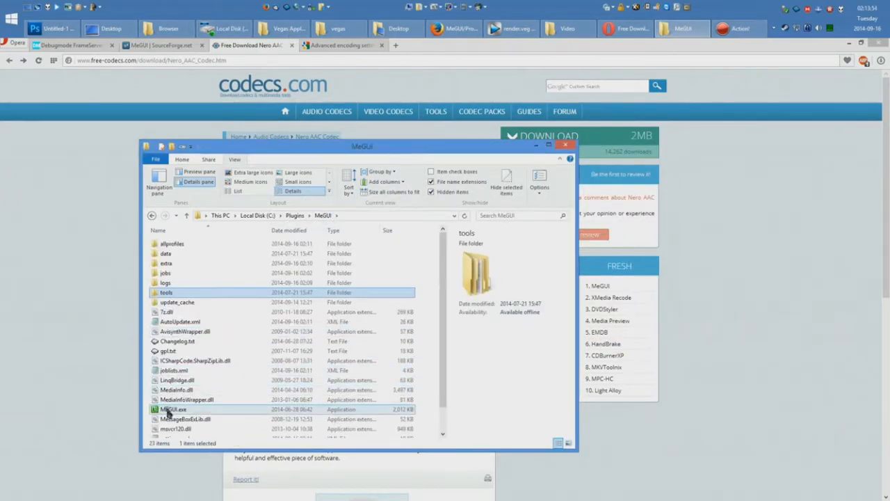
Launch MeGUI and save its settings with NeroAacEnc enabled and located at C:\Plugins\MeGUI\tools\eac3to\neroAacEnc.exe
left_click(174, 409)
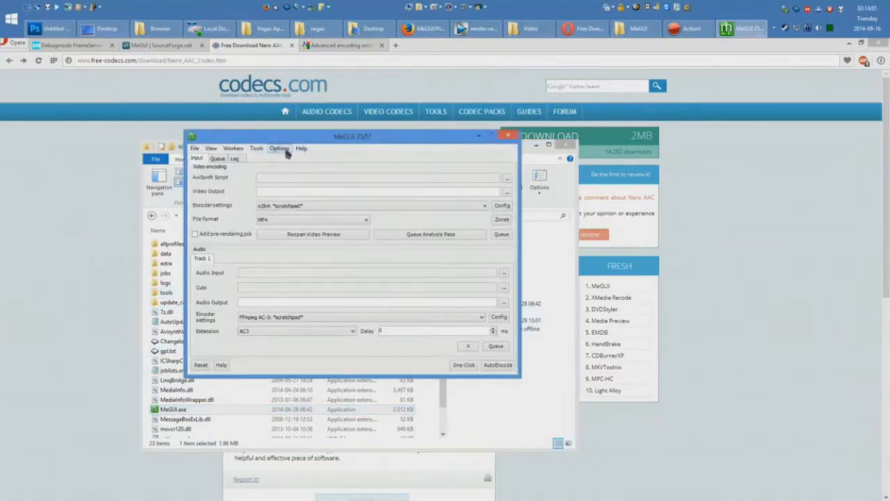
left_click(279, 149)
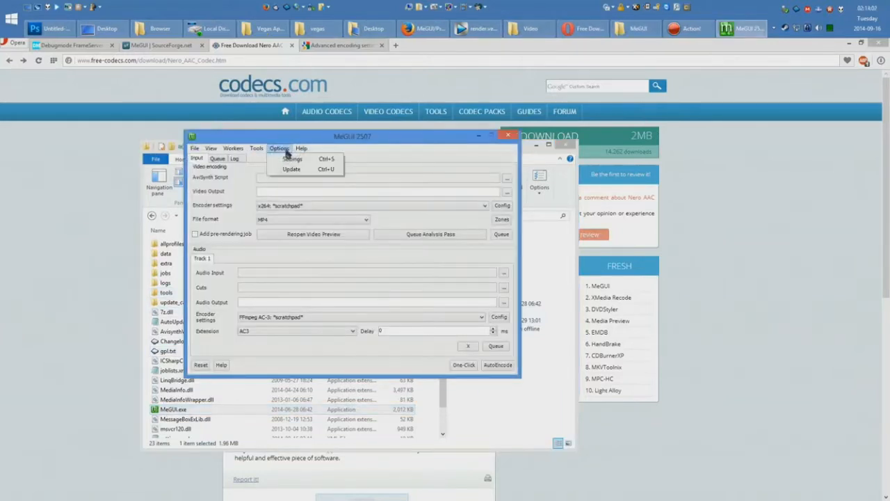
left_click(290, 160)
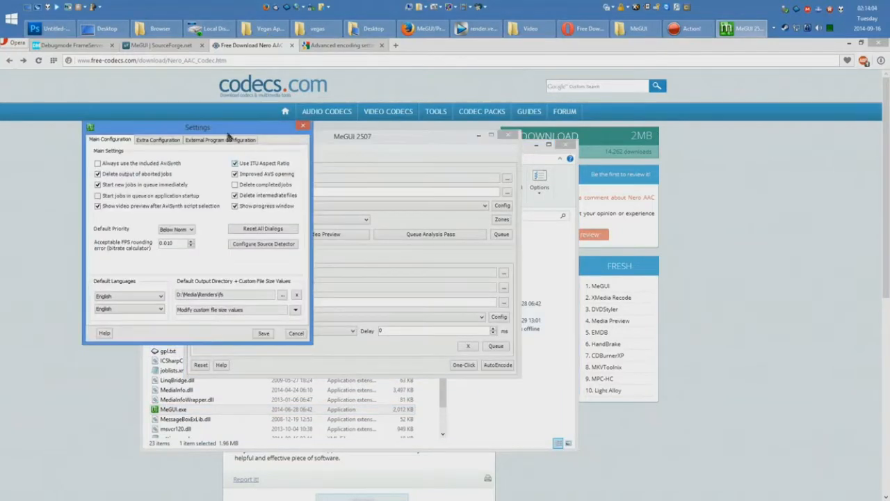
left_click(201, 140)
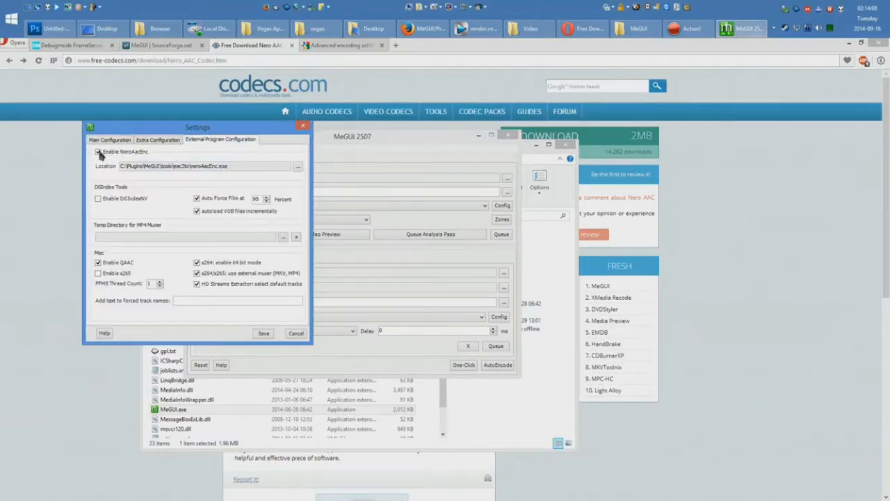
left_click(297, 168)
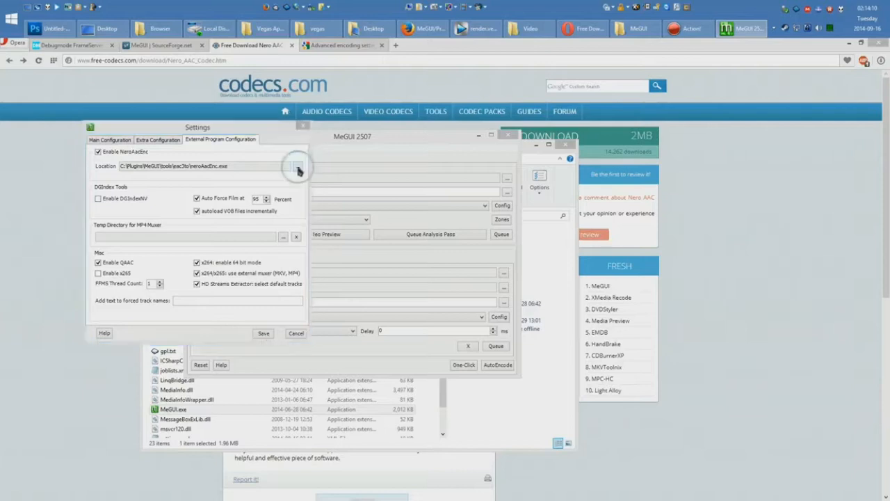
double_click(163, 208)
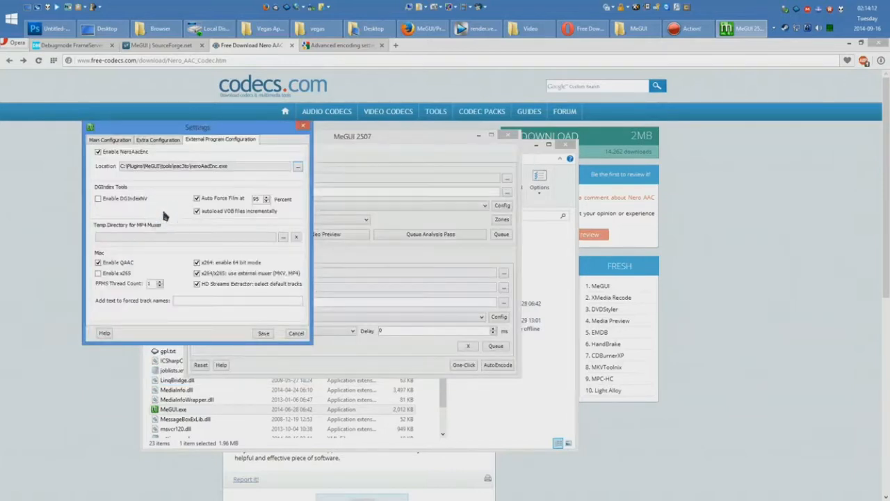
left_click(265, 334)
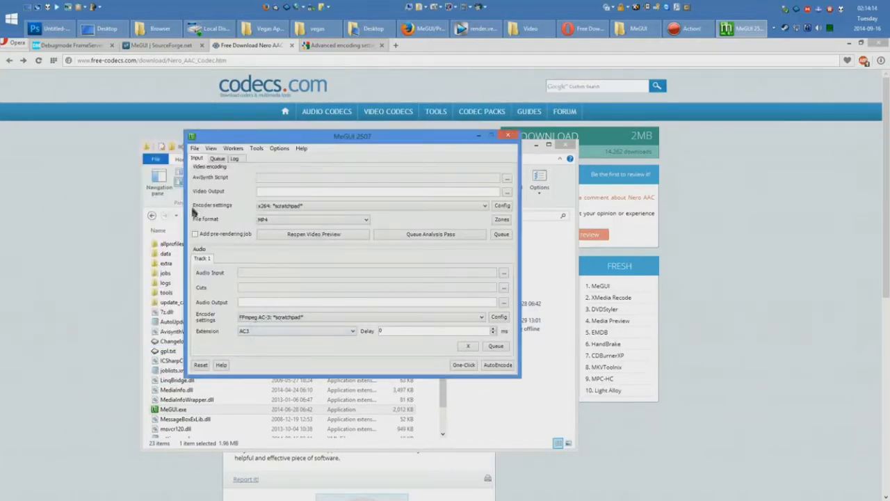
Start a preset import in MeGUI and load the hejmegui.zip archive from the Desktop
left_click(195, 148)
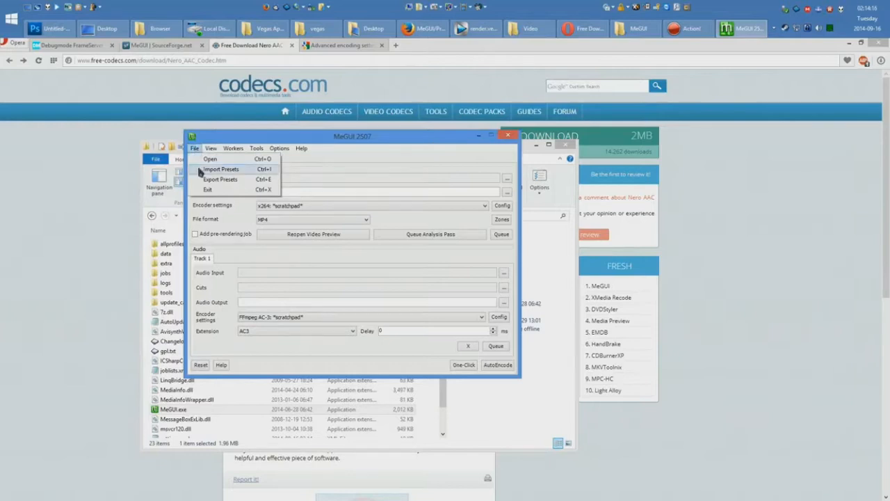
left_click(208, 169)
left_click(209, 218)
left_click(393, 270)
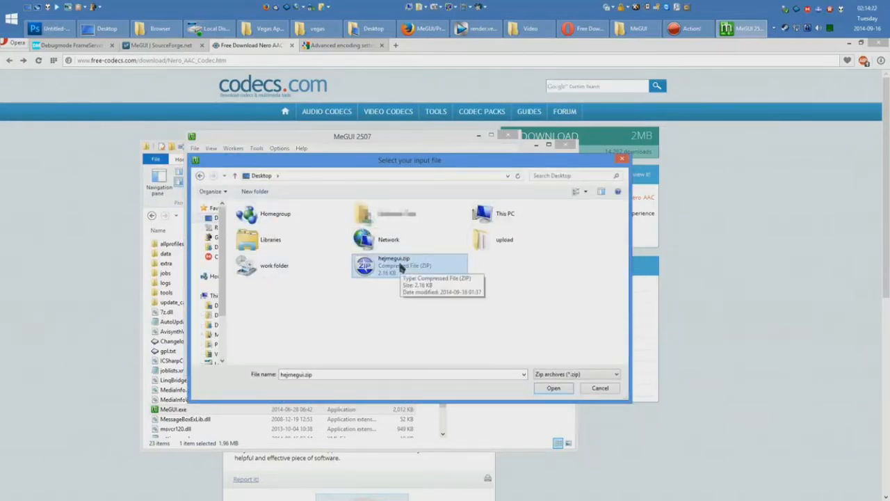
double_click(429, 267)
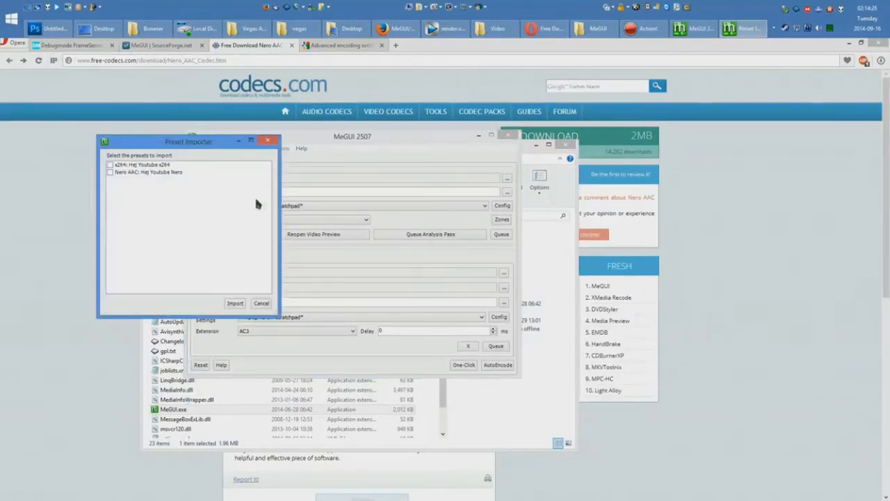
Import both the x264: Hej Youtube x264 and Nero AAC: Hej Youtube Nero presets, overwriting the existing profiles
left_click(111, 173)
double_click(110, 165)
double_click(111, 173)
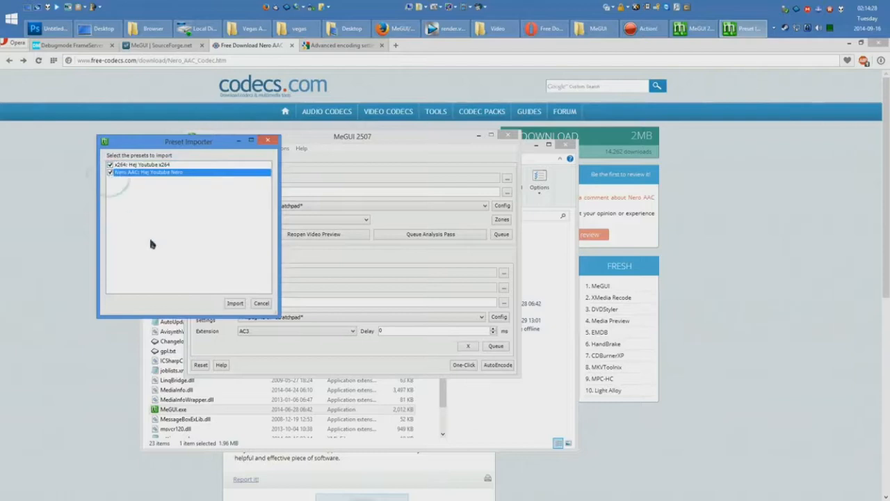
left_click(235, 304)
left_click(427, 256)
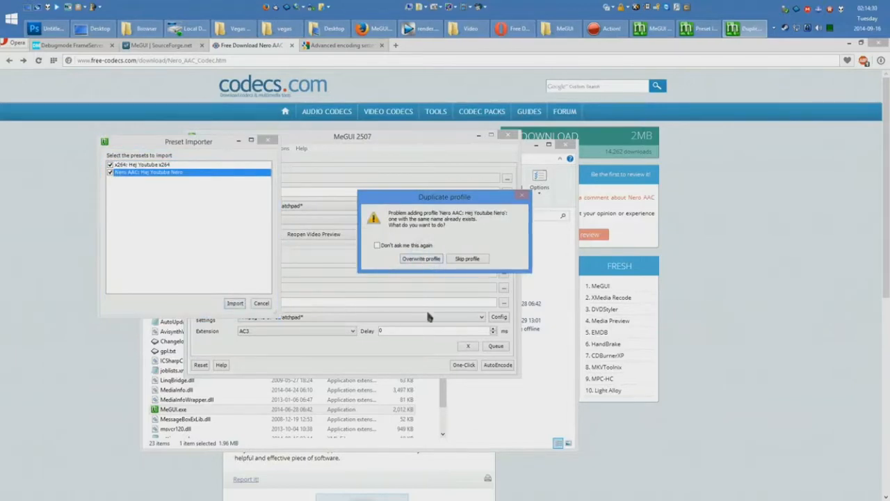
left_click(432, 258)
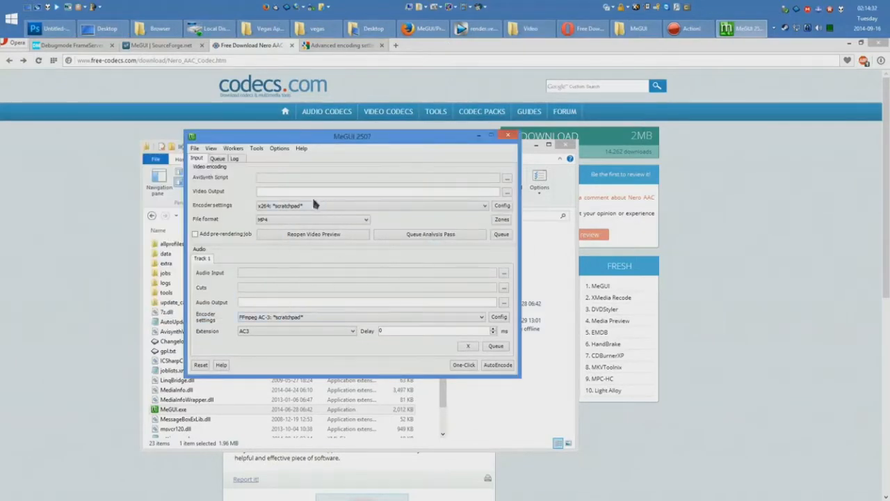
Set the video encoder settings to x264: Hej Youtube x264 and the audio encoder settings to Nero AAC: Hej Youtube Nero
left_click(286, 205)
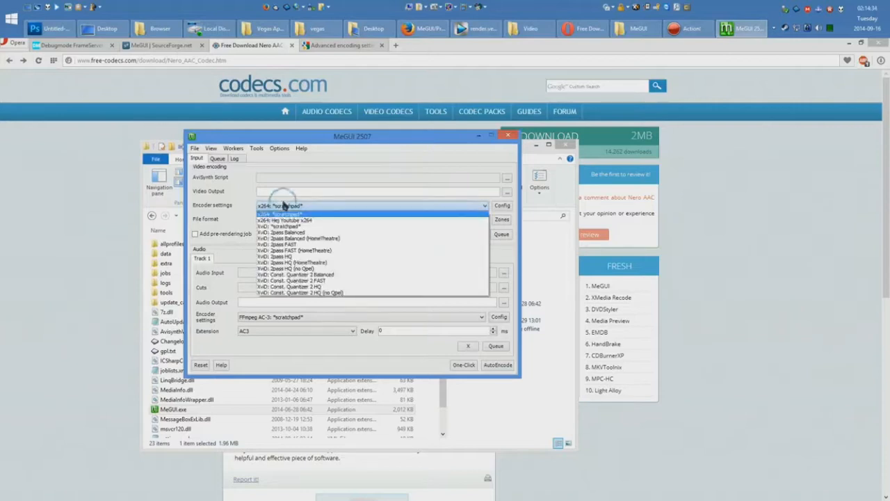
left_click(272, 220)
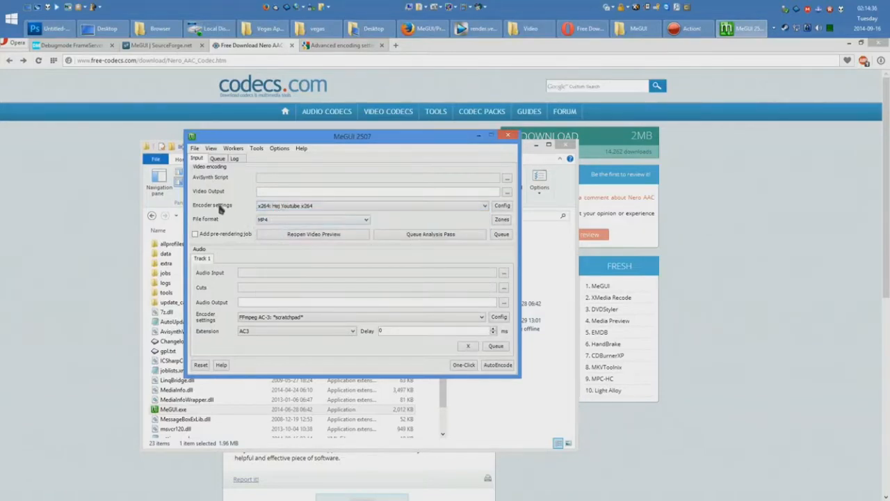
left_click(267, 317)
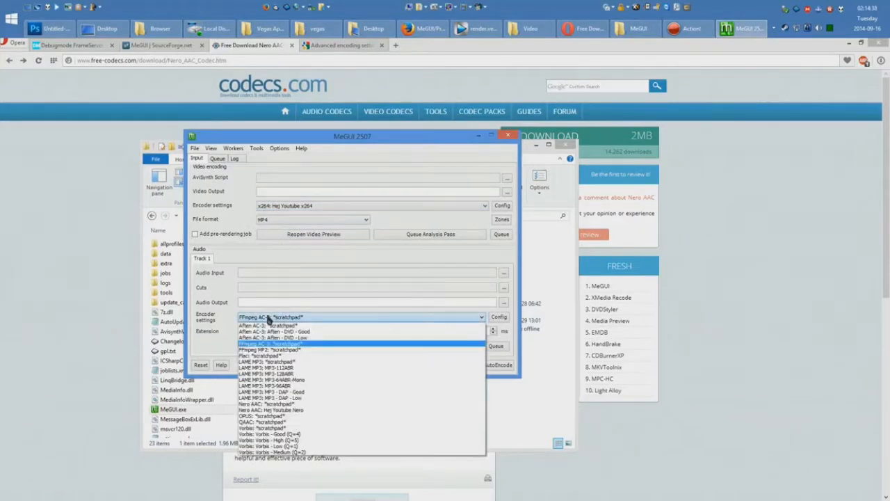
left_click(292, 409)
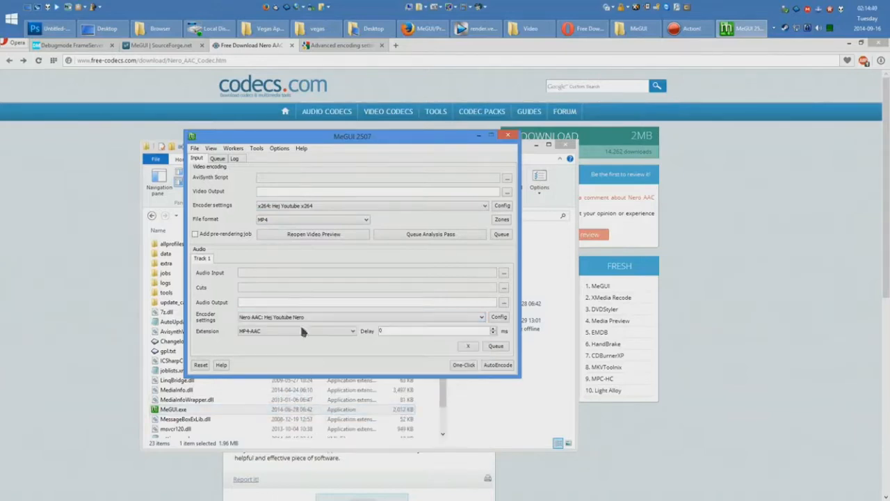
Examine the x264 preset's misc, analysis, rate control, frame-type and main settings, and the Nero AAC preset's audio and bitrate options
left_click(507, 207)
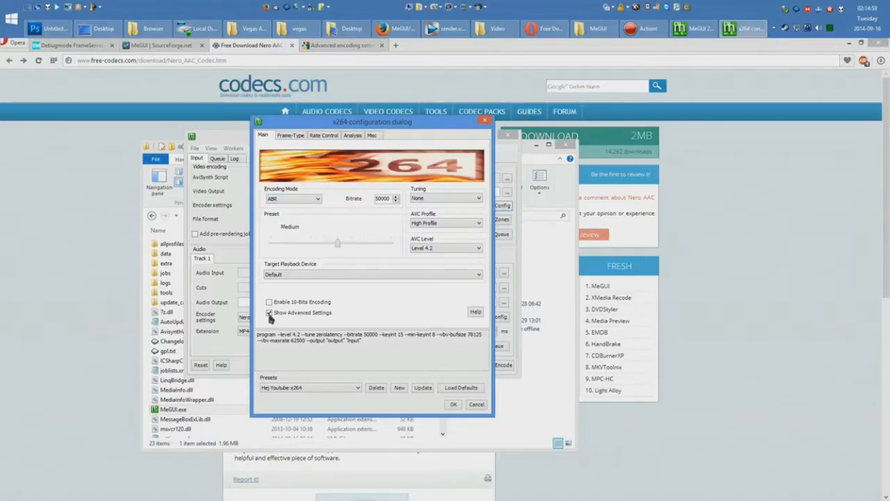
left_click(372, 135)
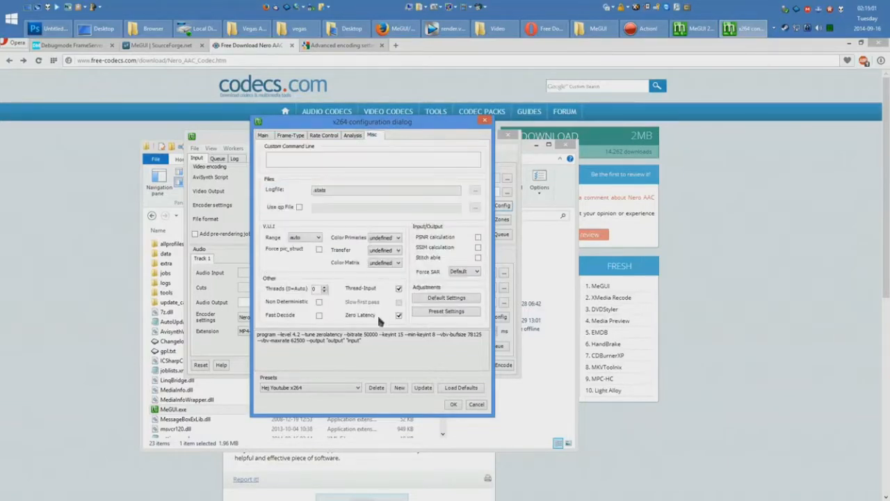
left_click(352, 135)
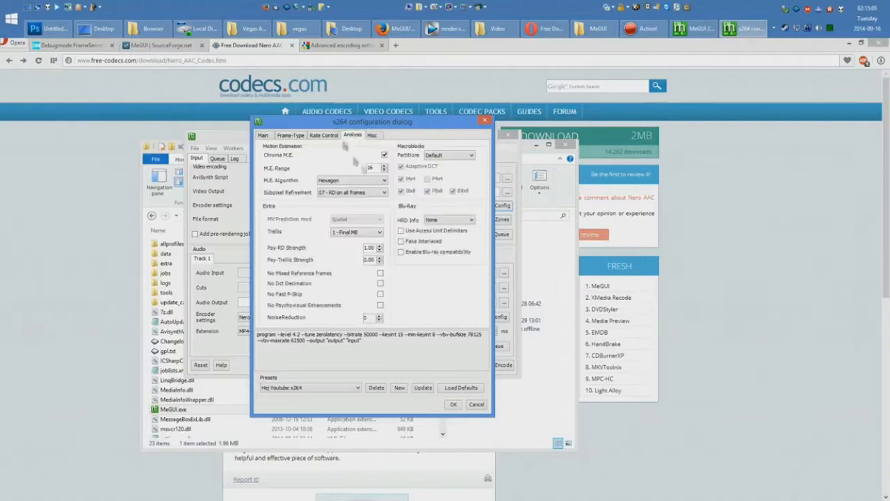
left_click(325, 136)
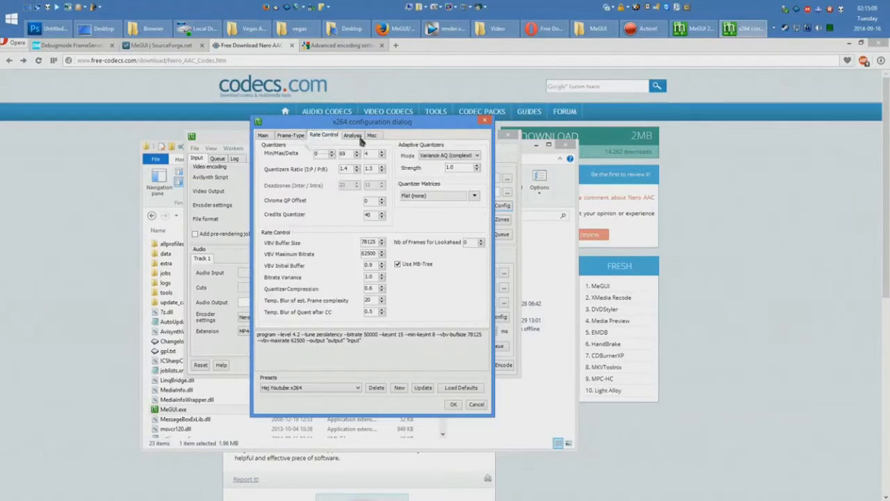
left_click(290, 135)
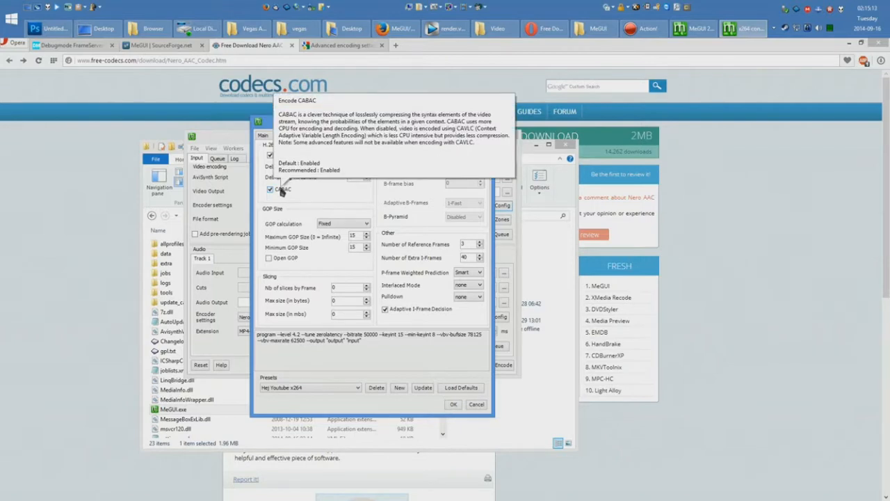
mouse_move(353, 235)
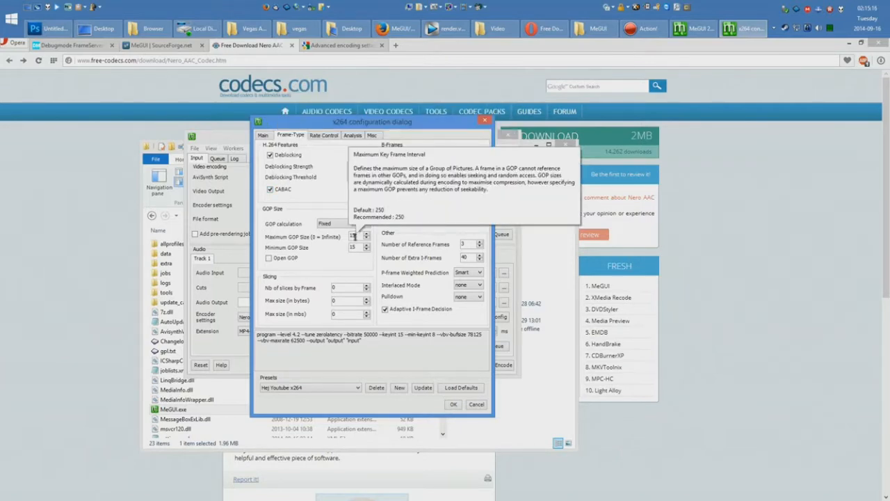
mouse_move(465, 243)
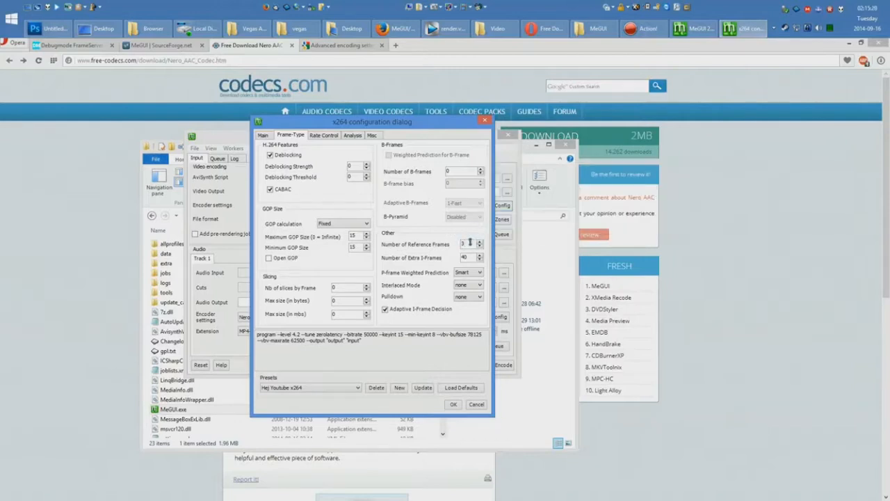
left_click(266, 135)
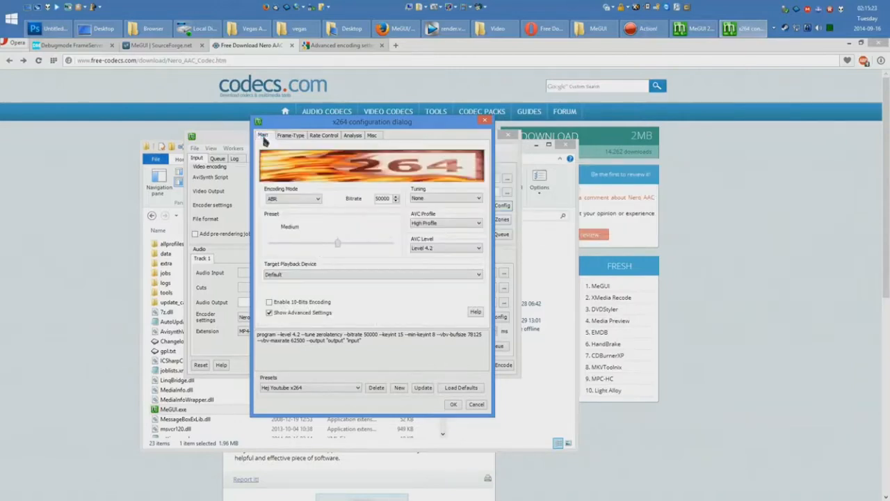
left_click(453, 403)
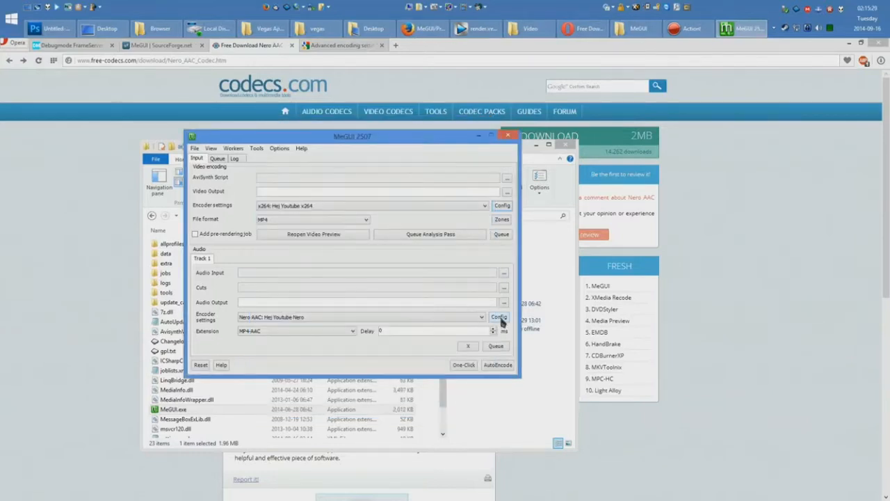
left_click(498, 317)
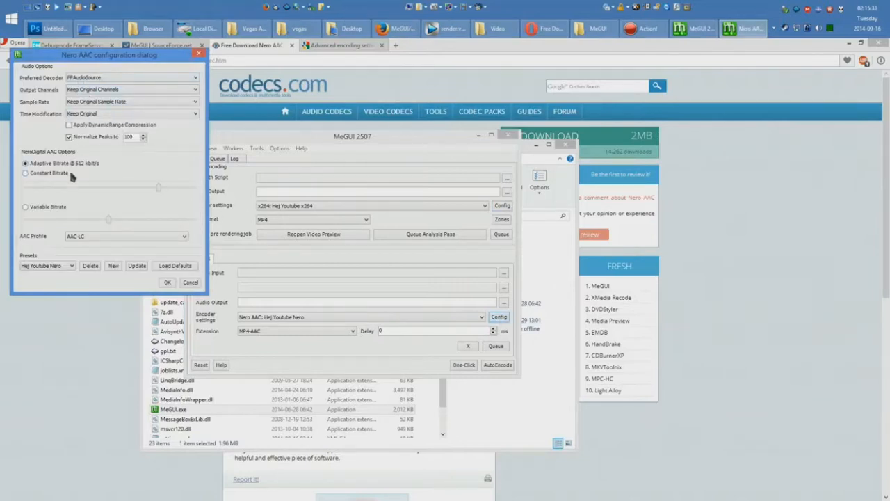
left_click(186, 282)
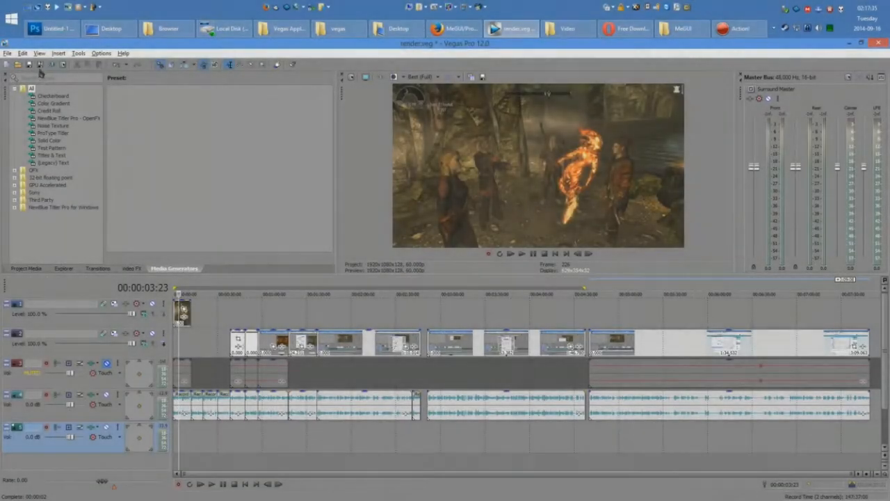
Render the Vegas project as render.avi with DebugMode FrameServer's Project Default template, serving RGB32 video with audio as PCM samples
left_click(8, 54)
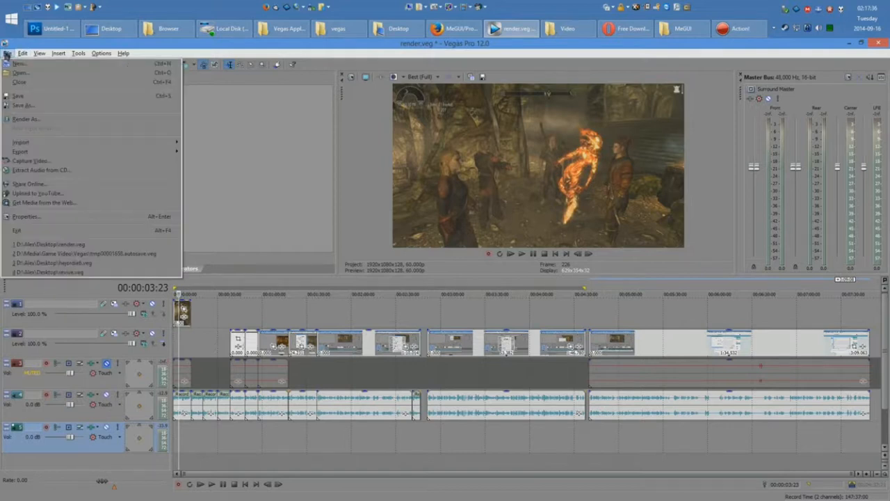
left_click(44, 118)
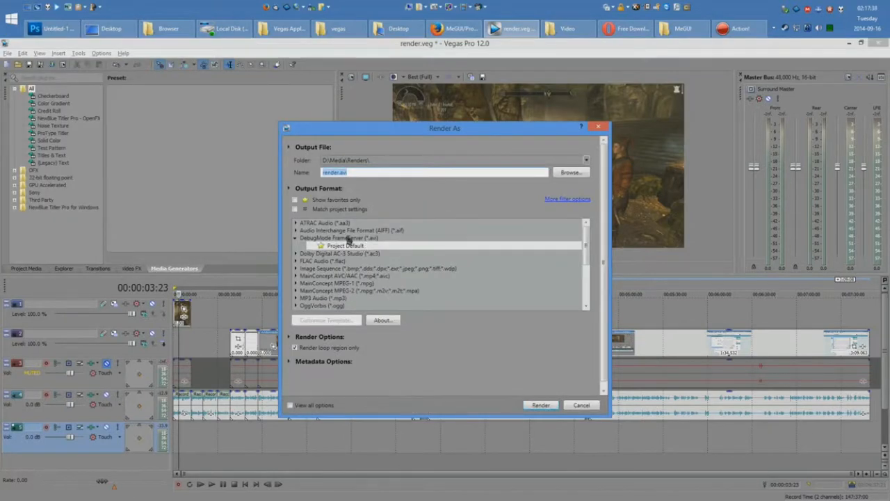
left_click(355, 248)
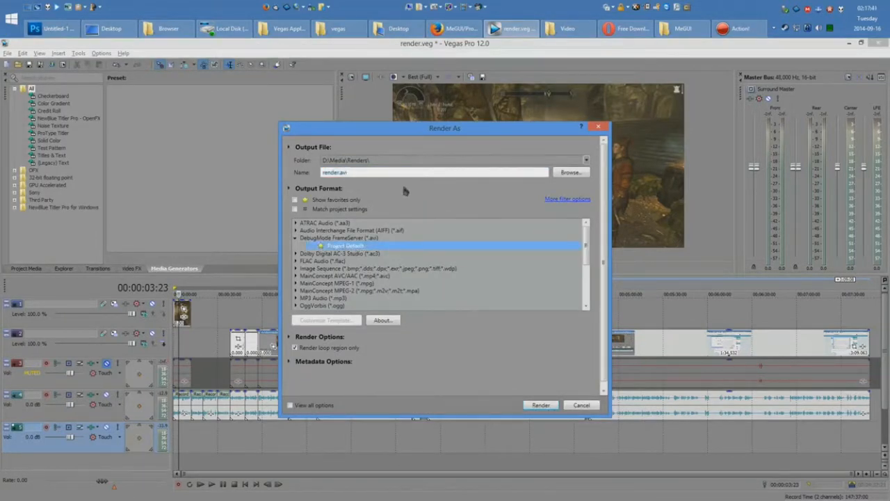
left_click(537, 408)
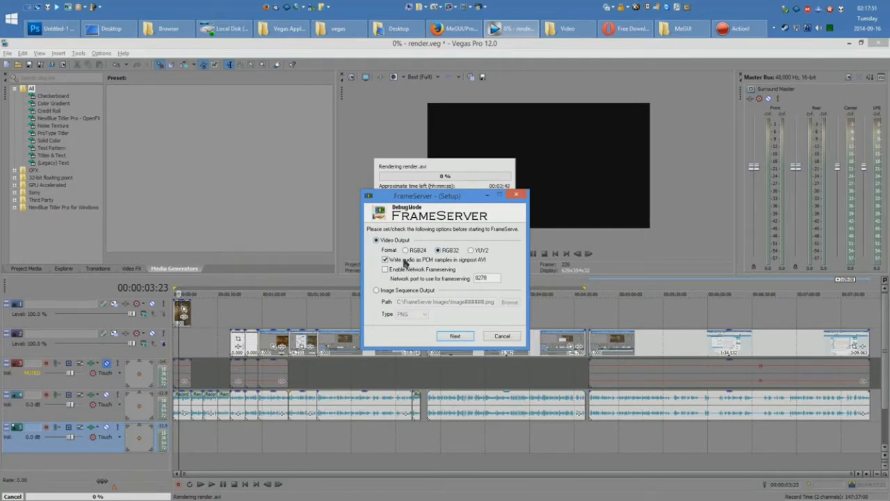
left_click(455, 336)
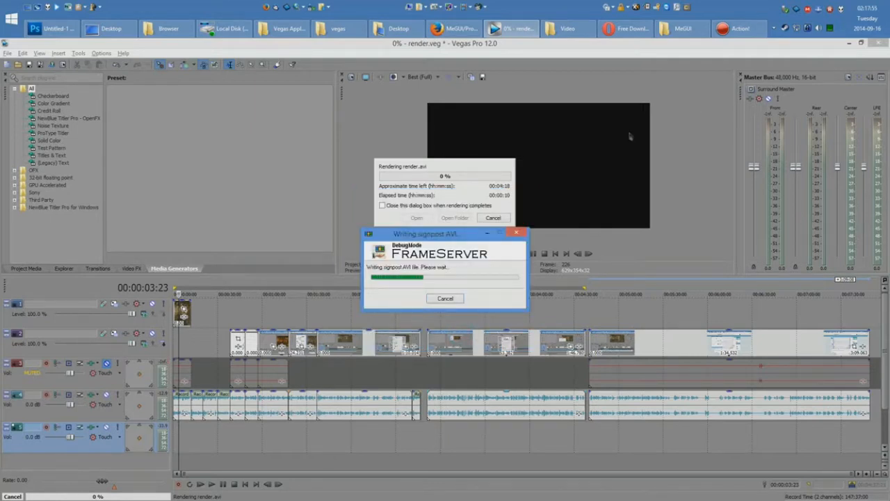
Switch to the MeGUI folder, launch MeGUI.exe and minimize the folder window
left_click(700, 31)
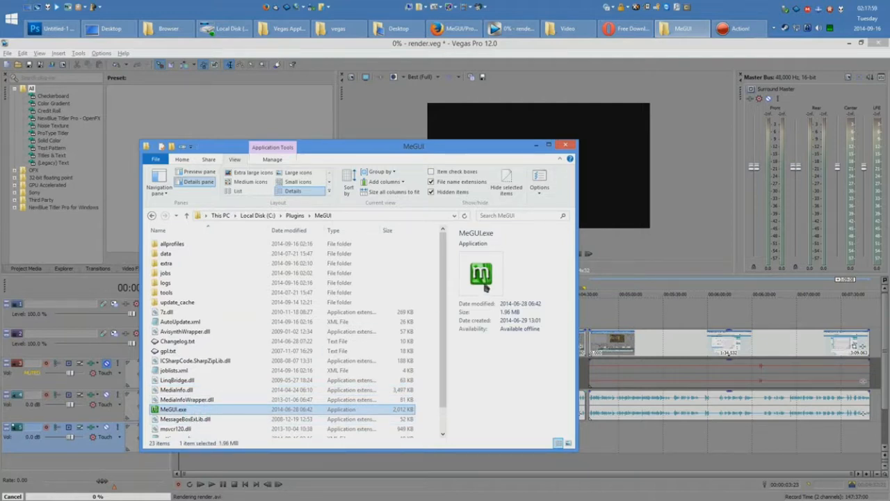
left_click(535, 145)
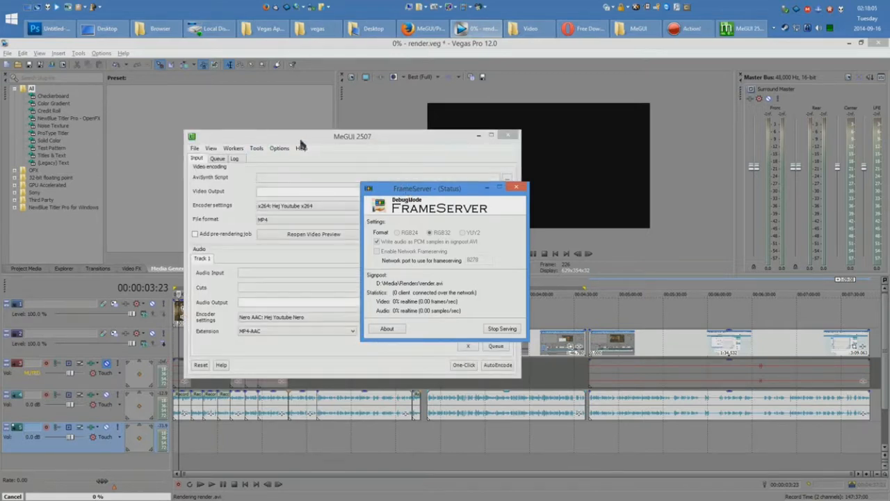
Open the AVS Script Creator and load render.avi from the Renders folder as the video input
left_click(206, 131)
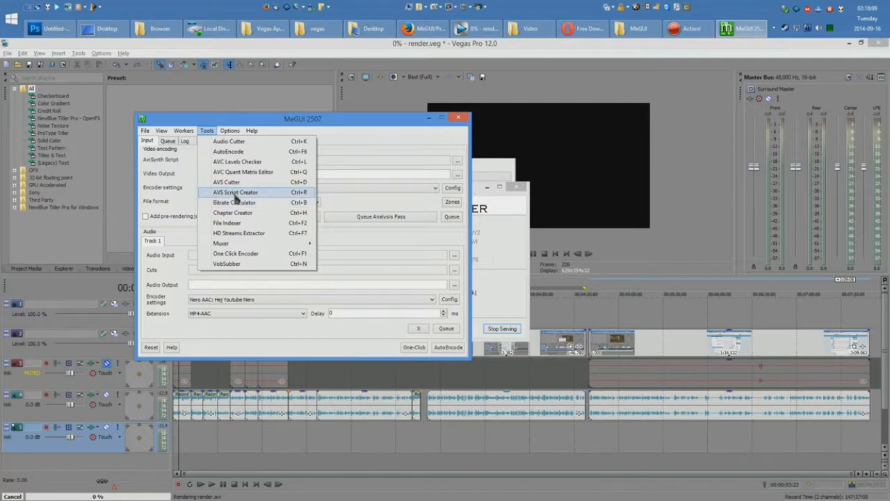
left_click(235, 194)
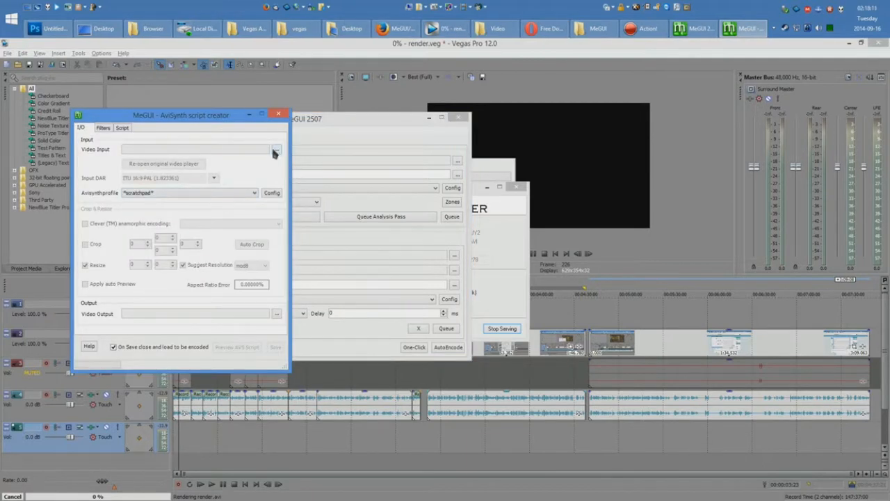
left_click(275, 150)
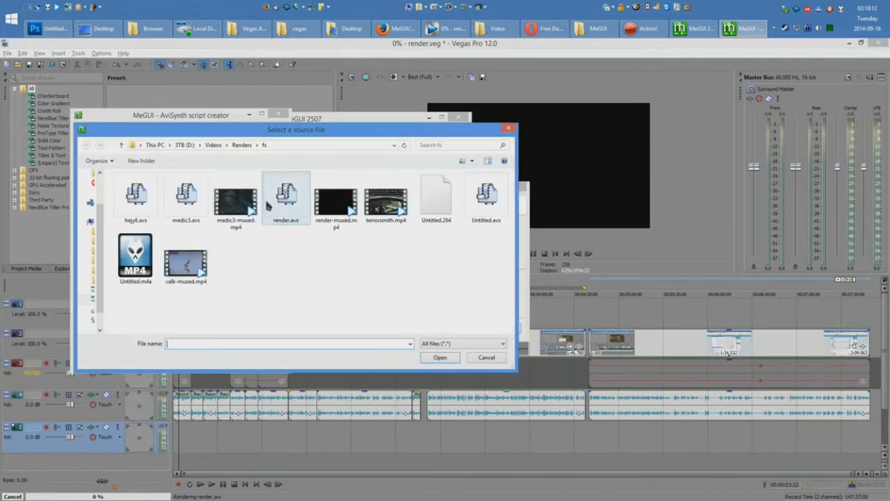
left_click(241, 144)
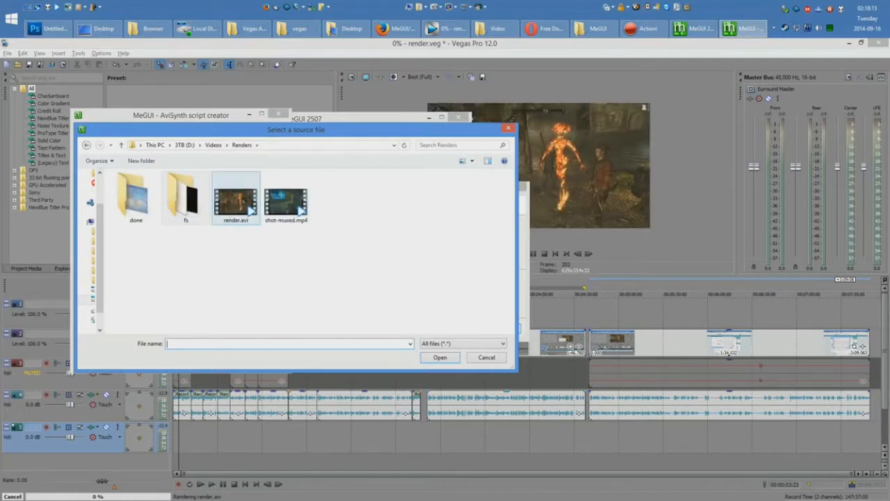
left_click(236, 200)
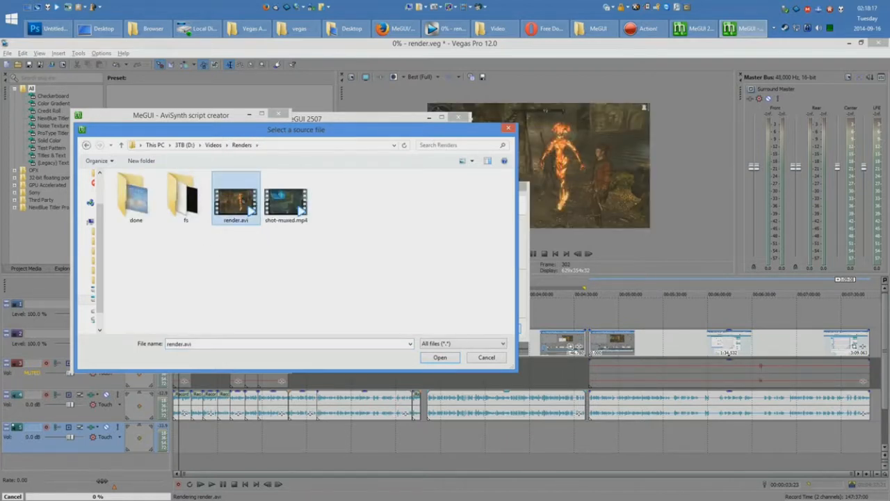
double_click(240, 199)
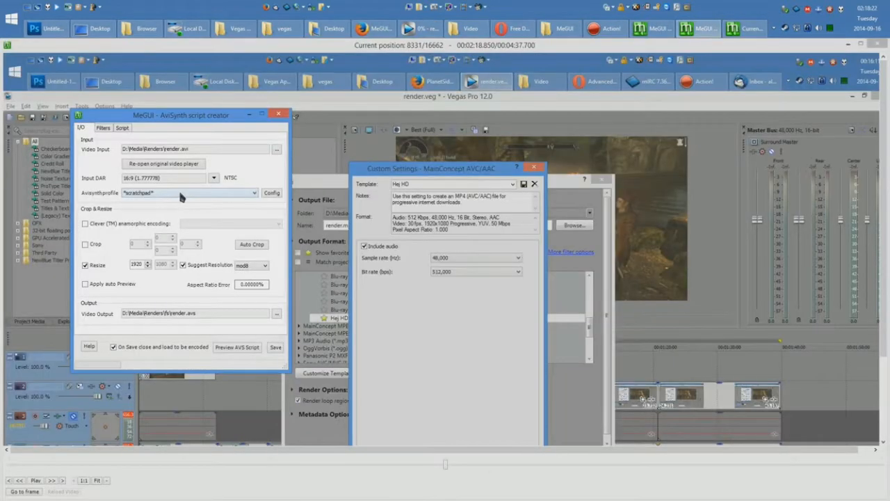
Select the test AviSynth profile and review its template and the script's AVI source frame rate
left_click(179, 192)
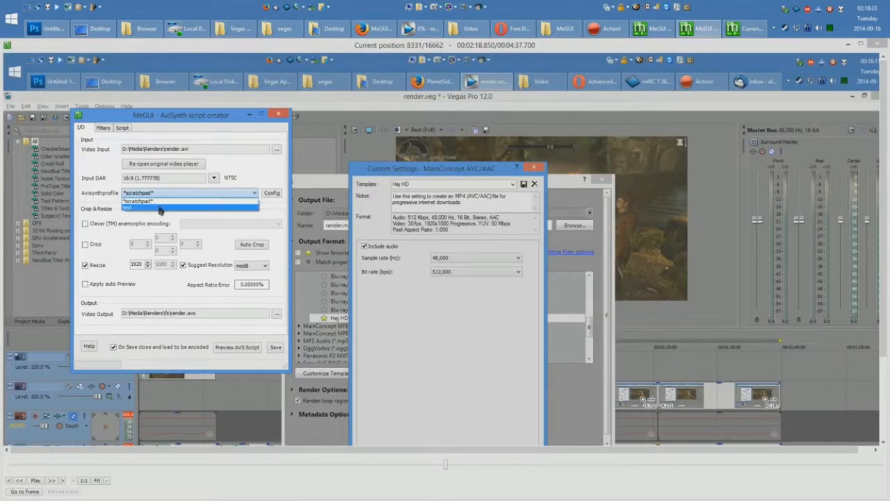
left_click(159, 208)
left_click(272, 193)
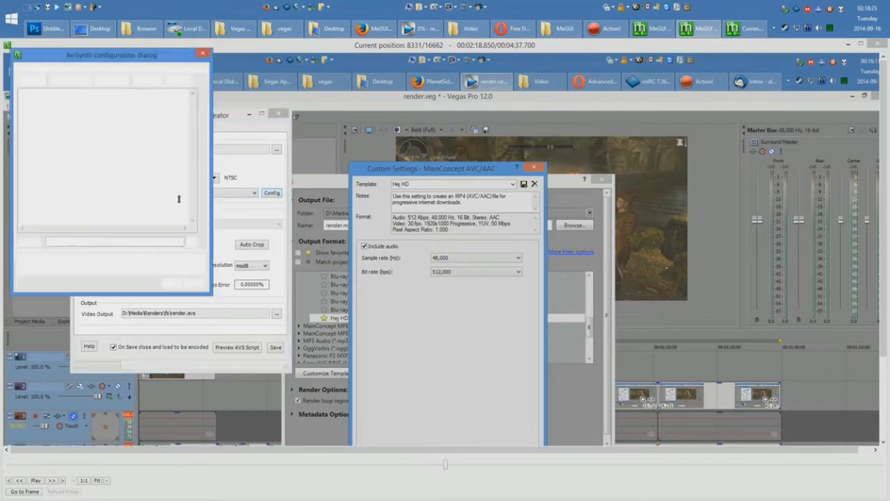
left_click_drag(156, 58, 478, 113)
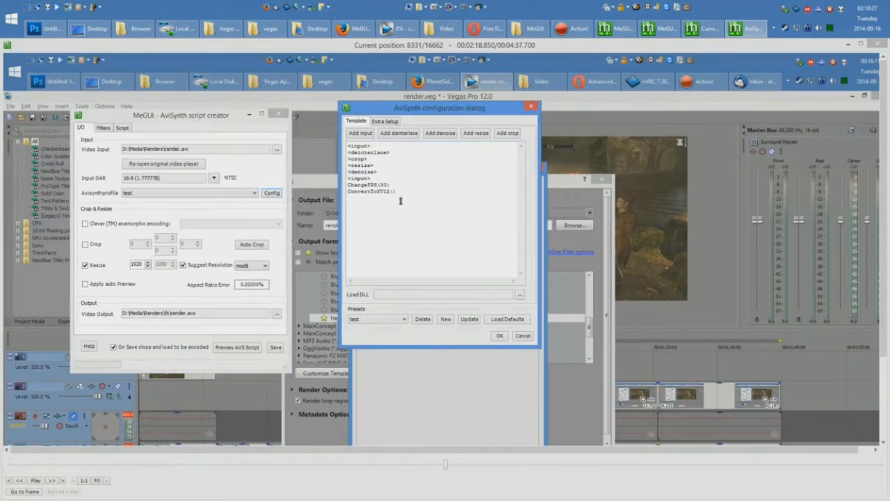
left_click_drag(419, 193, 348, 178)
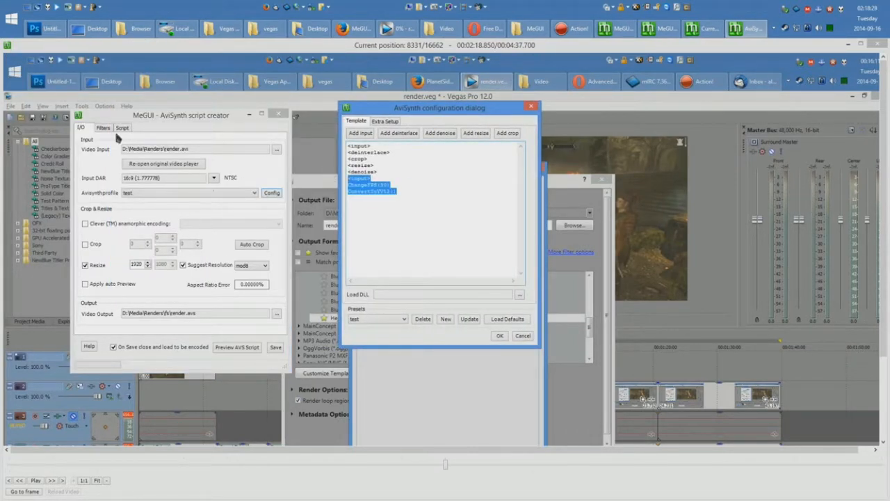
left_click(532, 107)
left_click(108, 129)
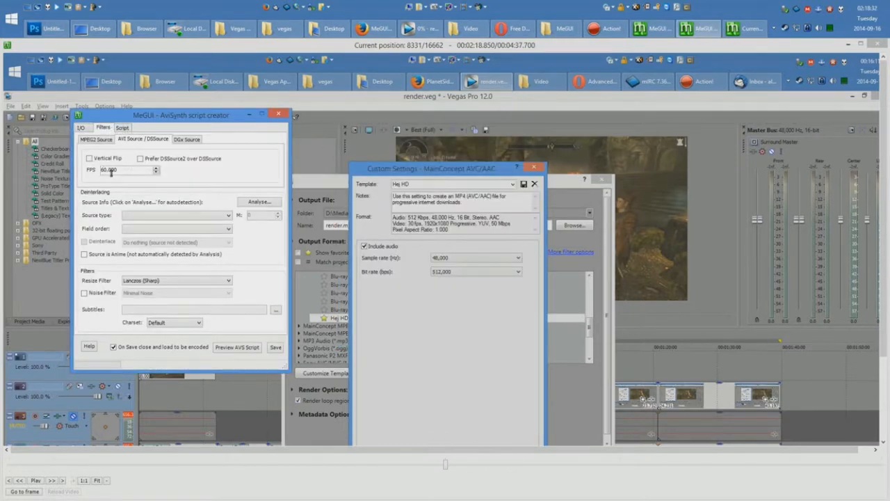
left_click(81, 128)
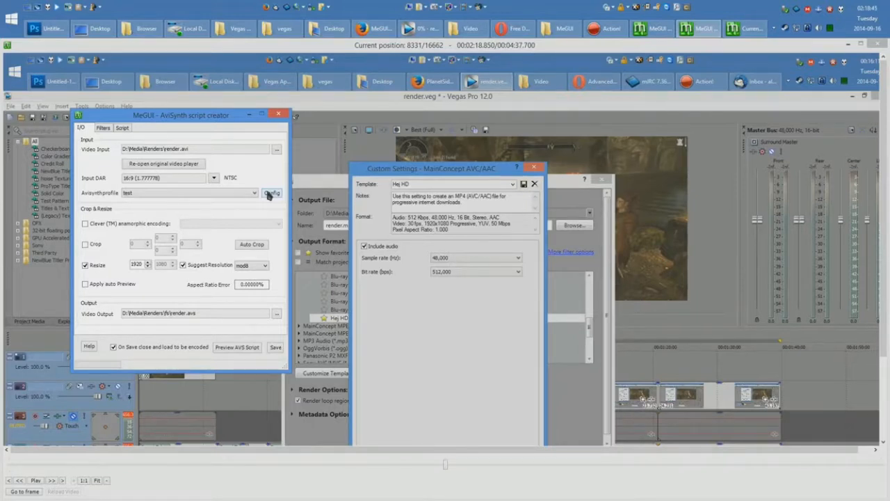
Examine the ChangeFPS(30) and ConvertToYV12() lines in the test profile's template
left_click(169, 193)
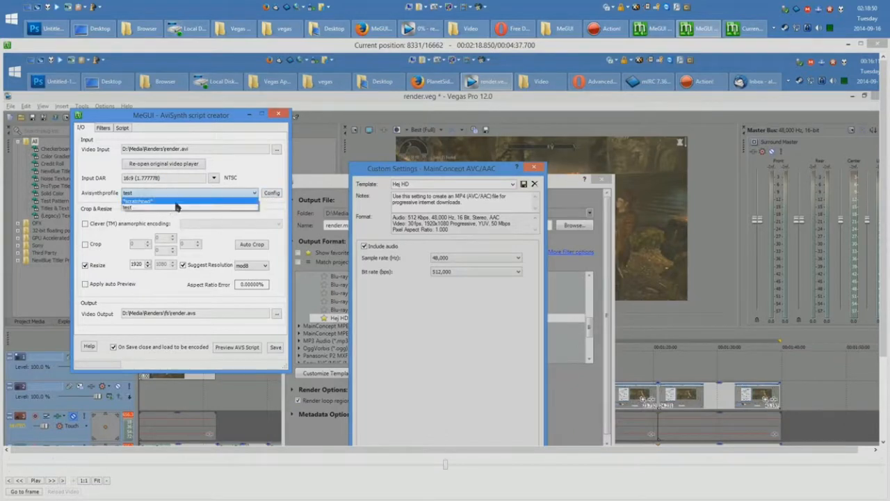
left_click(271, 184)
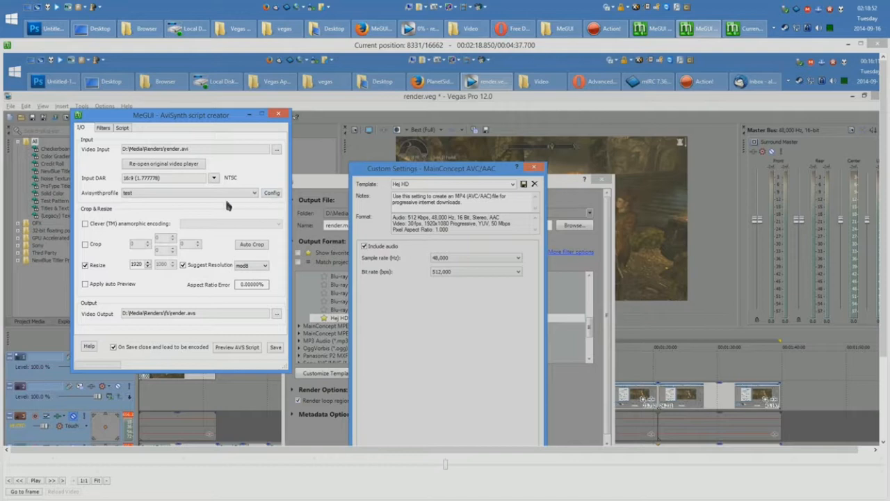
left_click(274, 195)
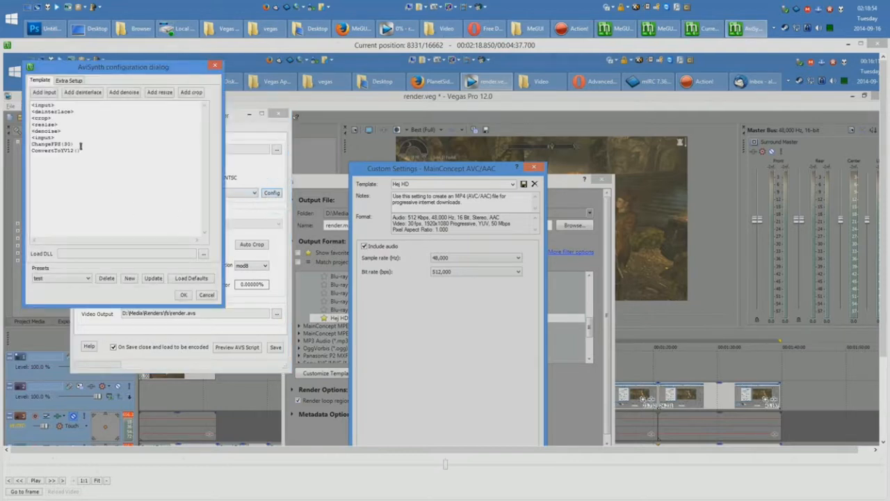
left_click_drag(89, 145, 32, 145)
left_click(91, 149)
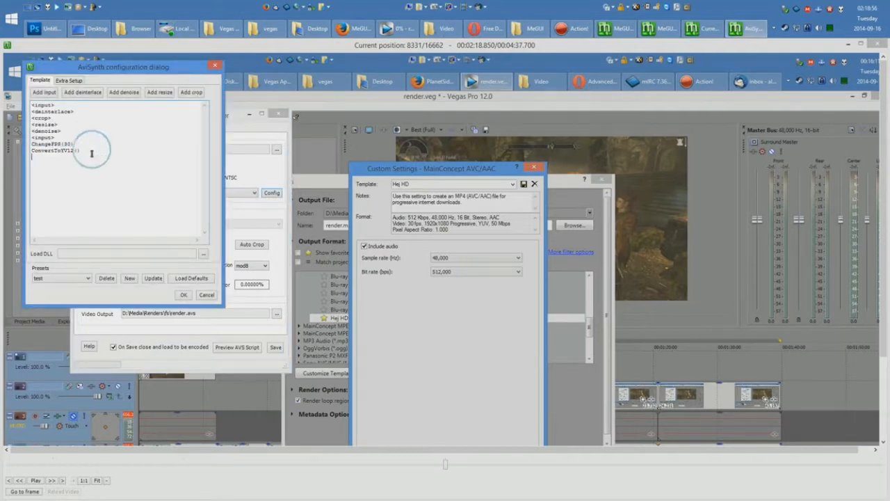
left_click_drag(105, 150, 29, 151)
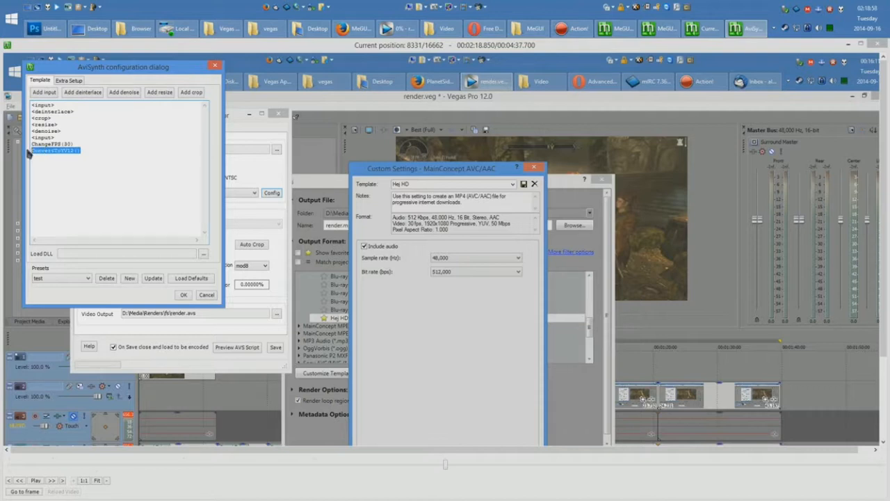
left_click(117, 156)
left_click(184, 295)
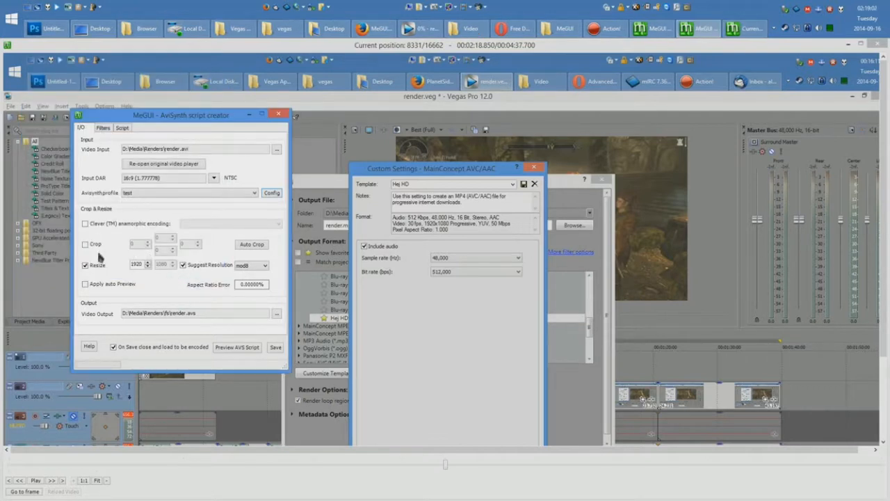
Disable resizing, save the AviSynth script as render.avs for encoding and close the video preview
left_click(85, 265)
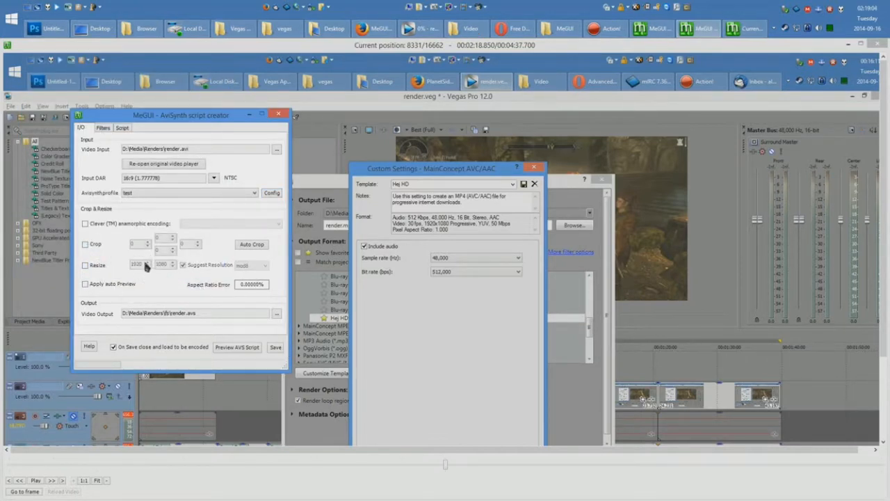
left_click(103, 130)
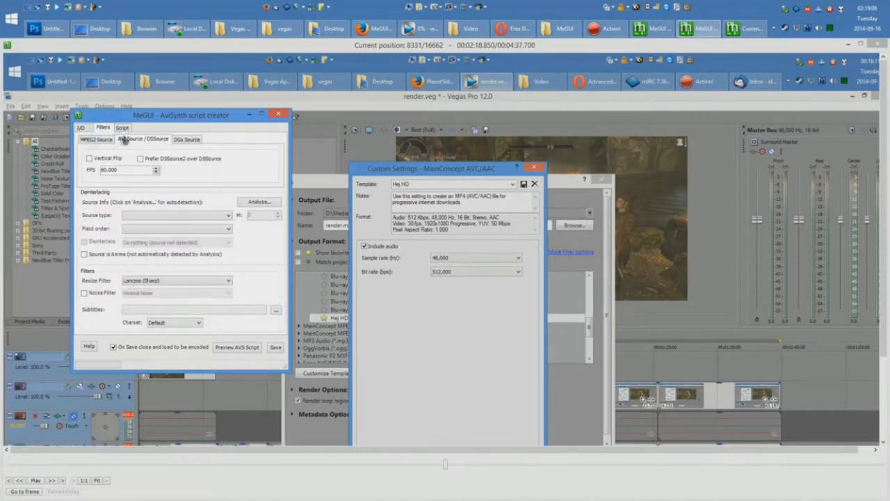
left_click(123, 129)
left_click(274, 348)
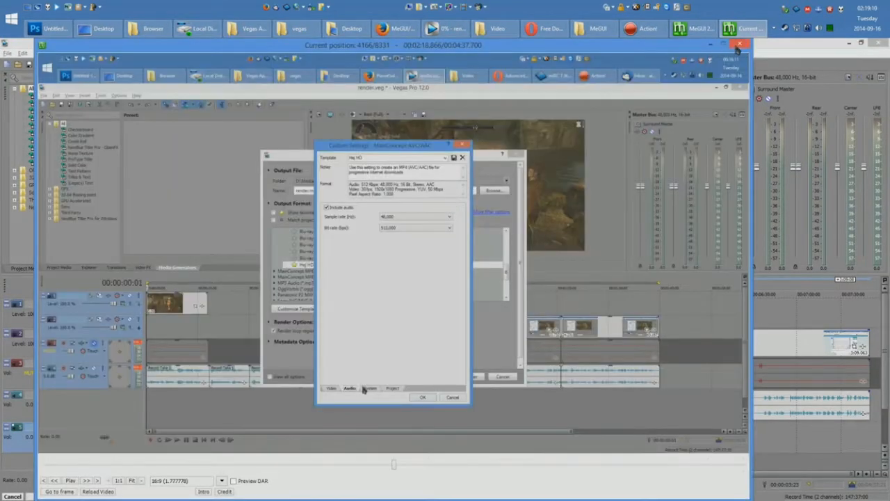
left_click(737, 46)
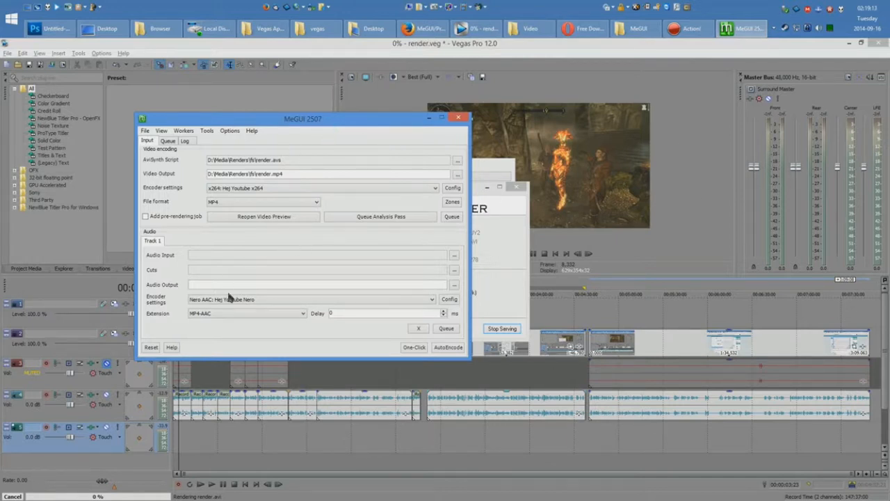
Load render.avi as the audio input, keeping x264: Hej Youtube x264 as the video encoder settings
left_click(454, 255)
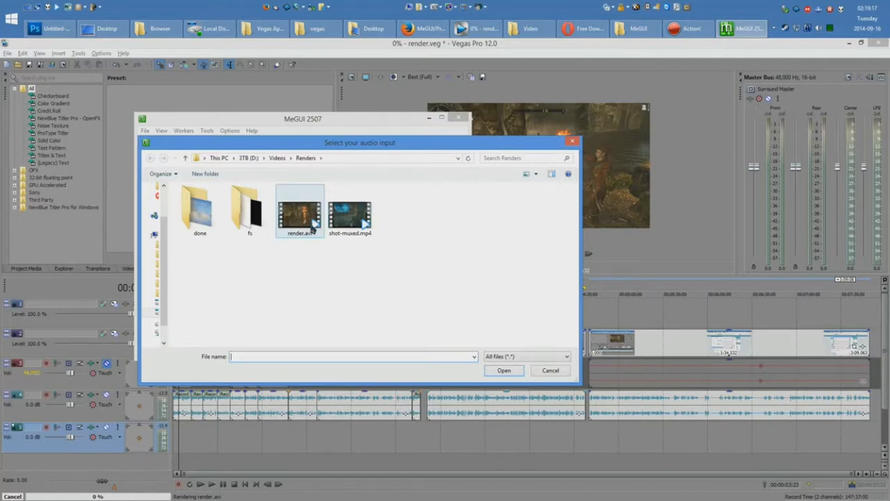
double_click(299, 214)
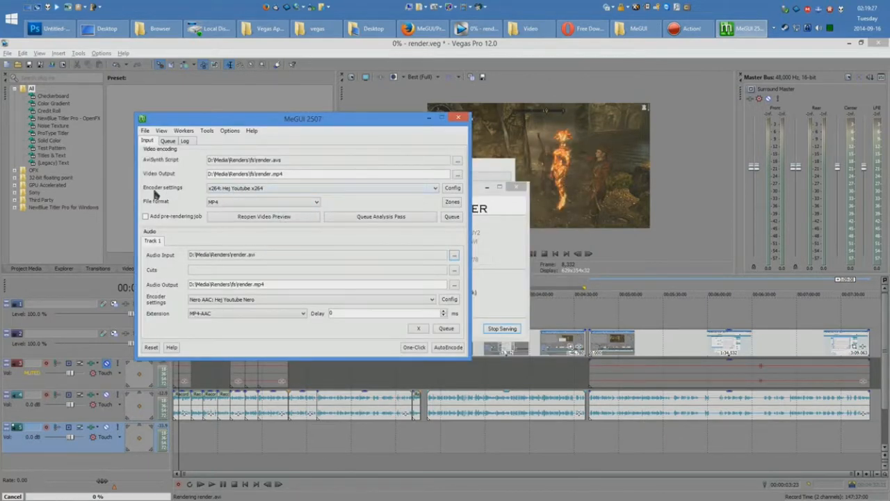
left_click(241, 191)
left_click(260, 196)
Queue an automatic MP4 encode to render-muxed.mp4 with no target size and bring its status window forward
left_click(443, 350)
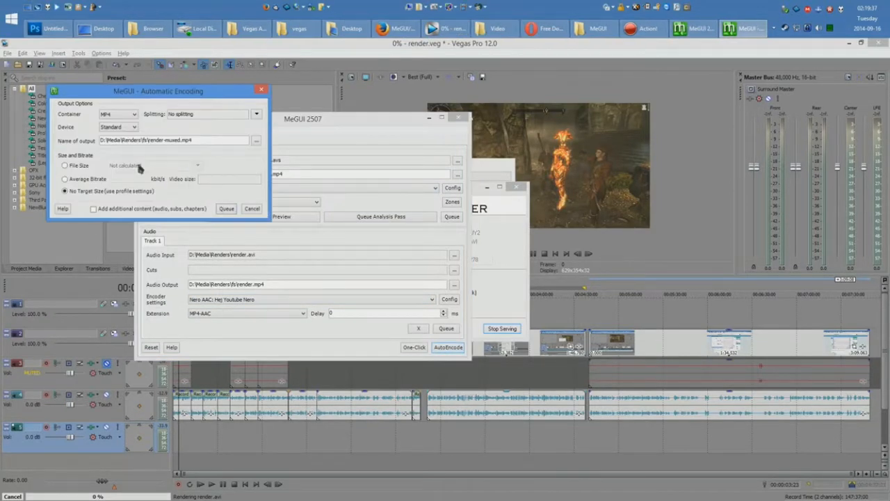
left_click(226, 209)
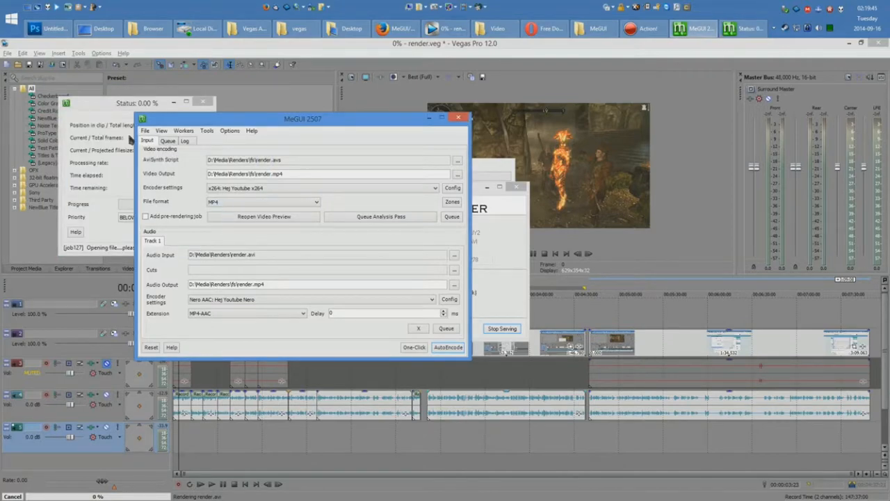
left_click(113, 103)
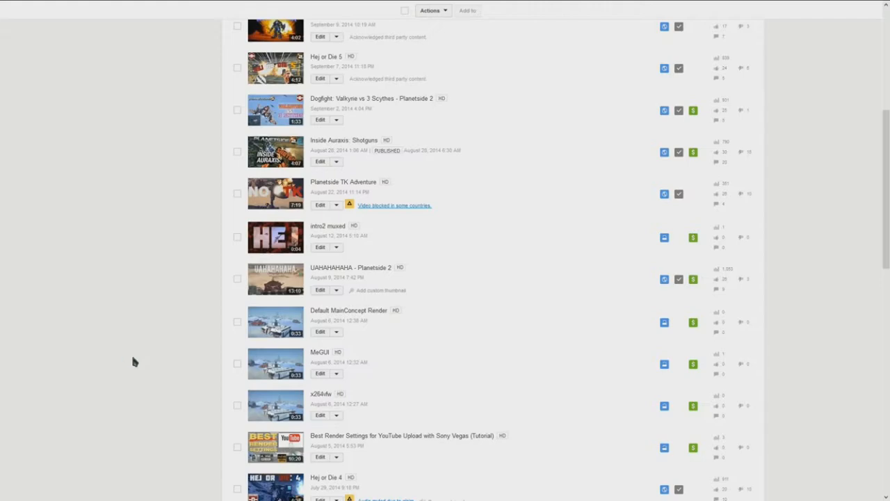
Enlarge the YouTube video list and find the Default MainConcept Render, MeGUI and x264vfw test uploads
scroll(119, 360, "up", 5, "ctrl")
scroll(119, 359, "down", 5)
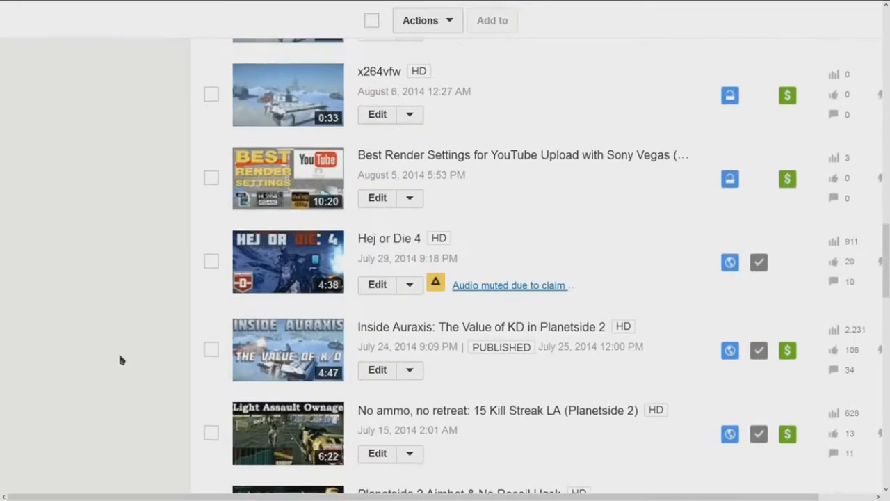
scroll(148, 353, "up", 2)
scroll(148, 352, "up", 2)
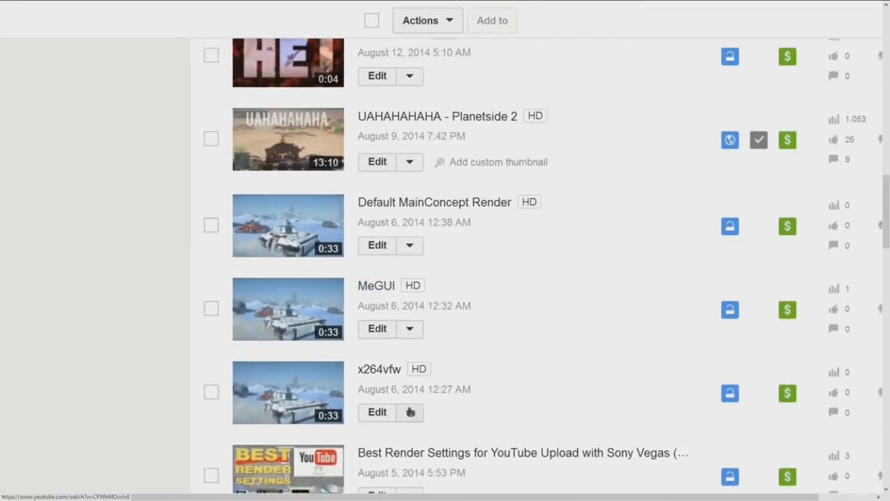